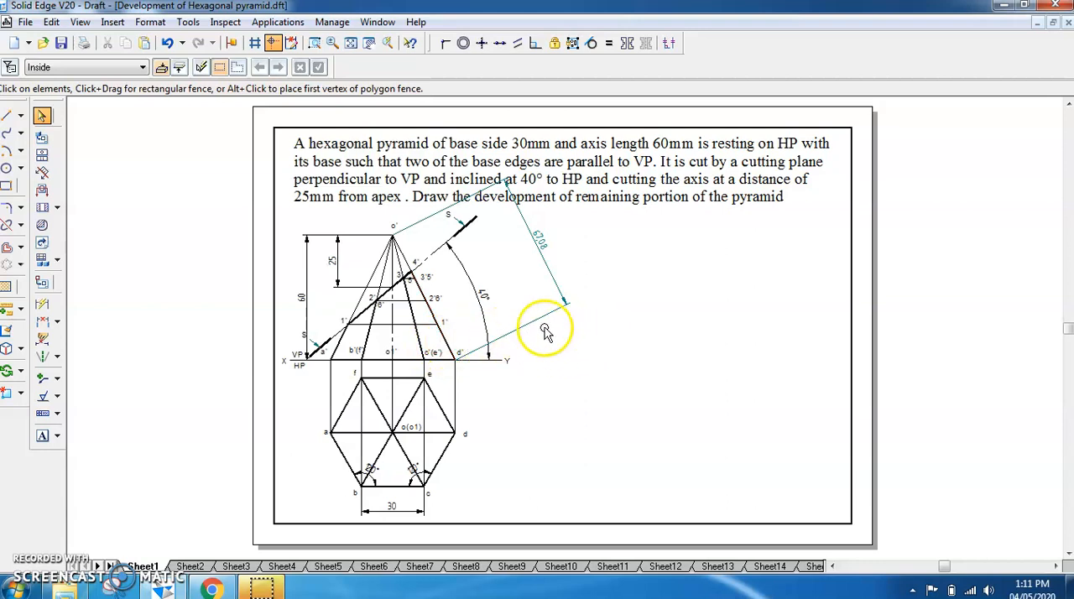
Draw a 67.08 mm line in the empty area beside the pyramid views, sloping down from an apex point at about -153 degrees
click(553, 274)
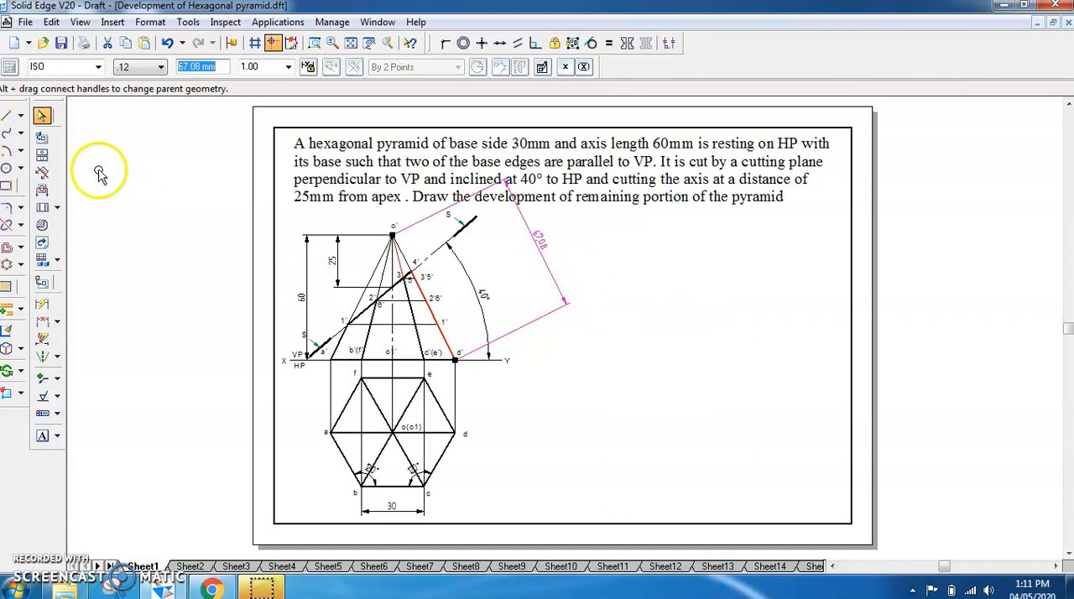
click(7, 116)
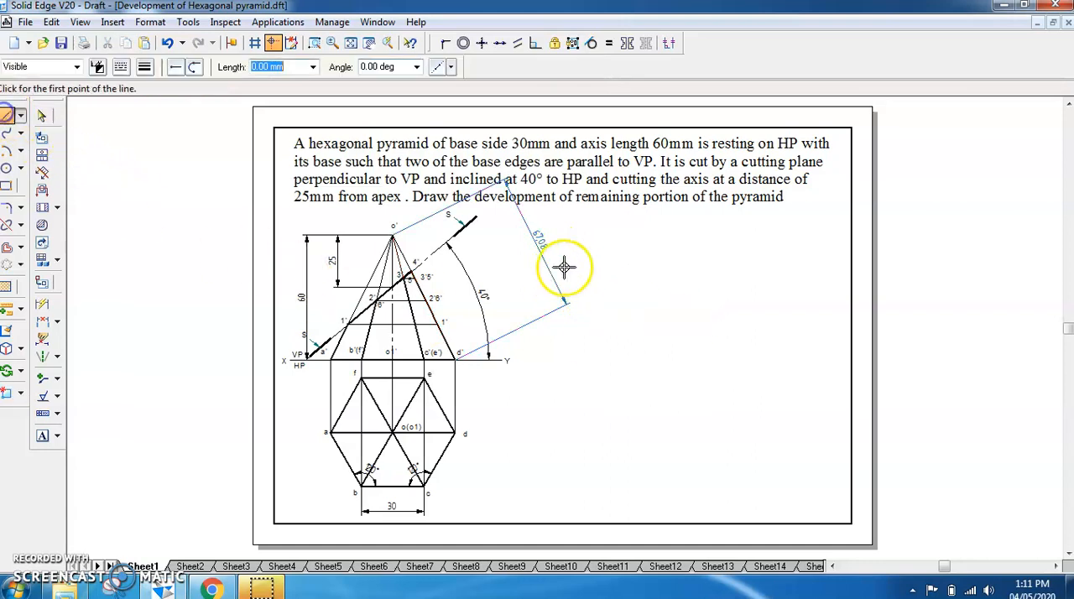
click(687, 314)
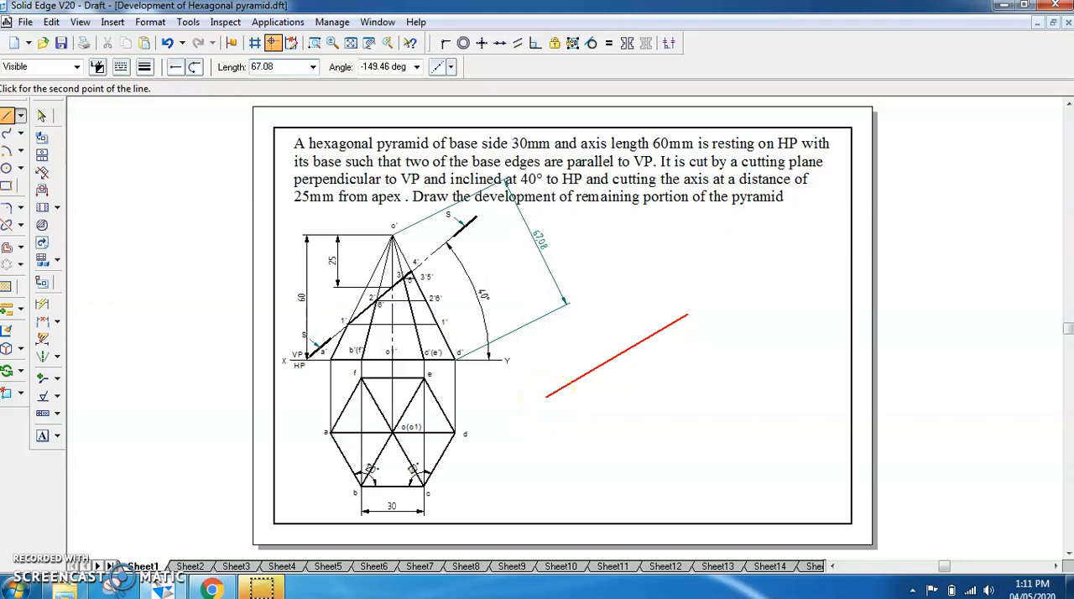
click(560, 377)
right_click(565, 414)
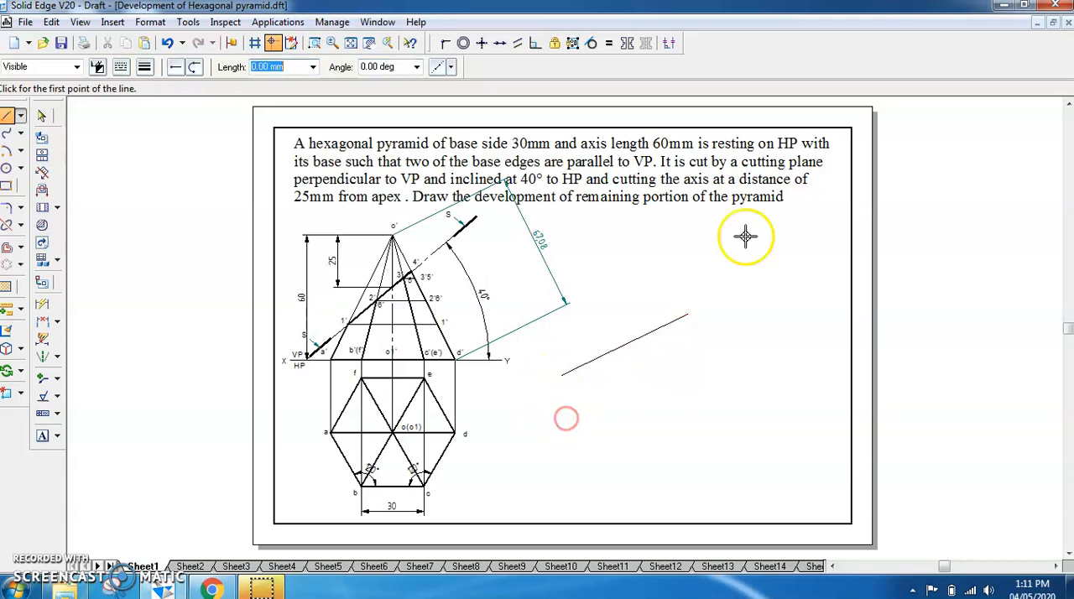
Label the new line's upper end O and its lower end A
click(42, 436)
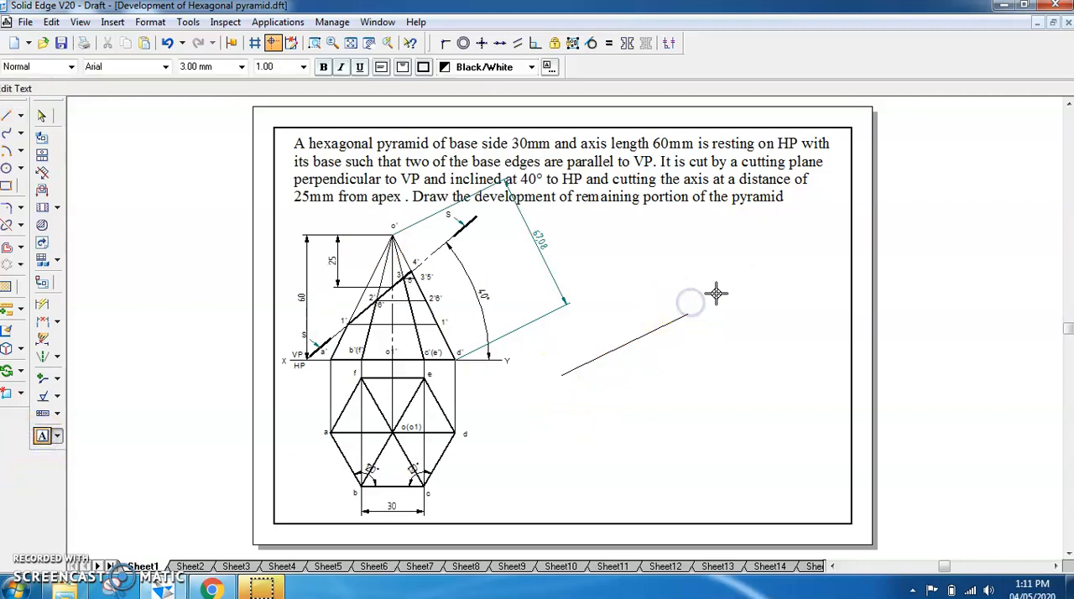
click(550, 370)
text(A)
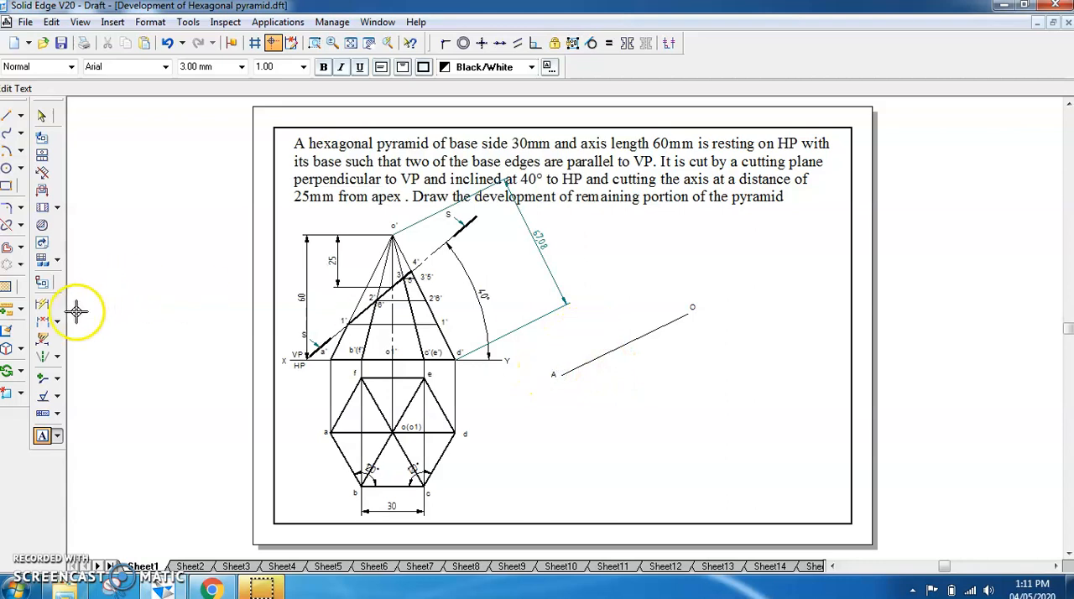
Dimension the length of line OA, placing the dimension above the line
click(40, 309)
click(593, 355)
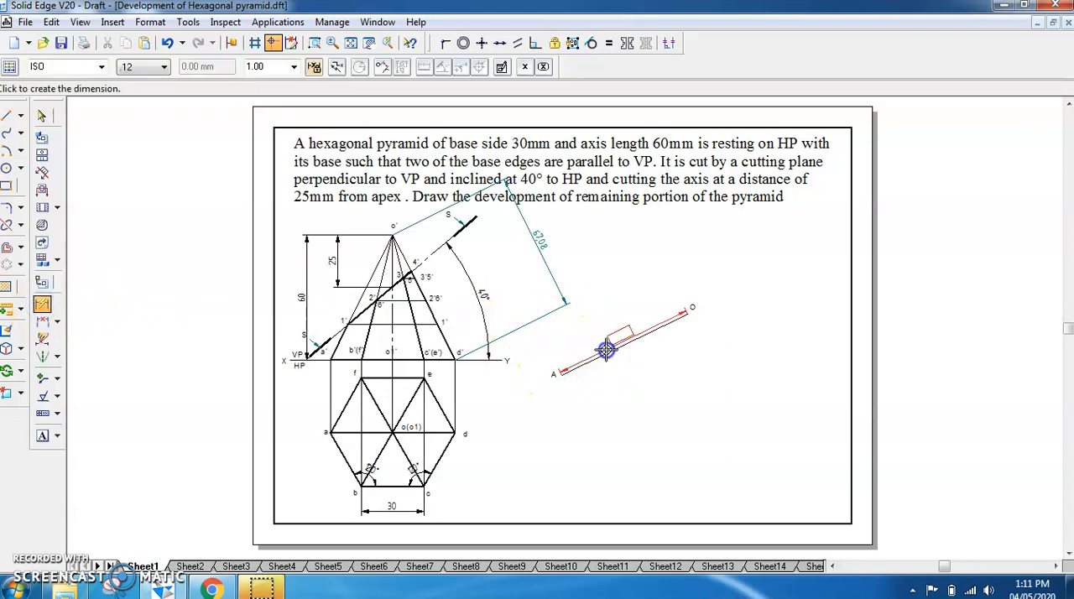
click(597, 329)
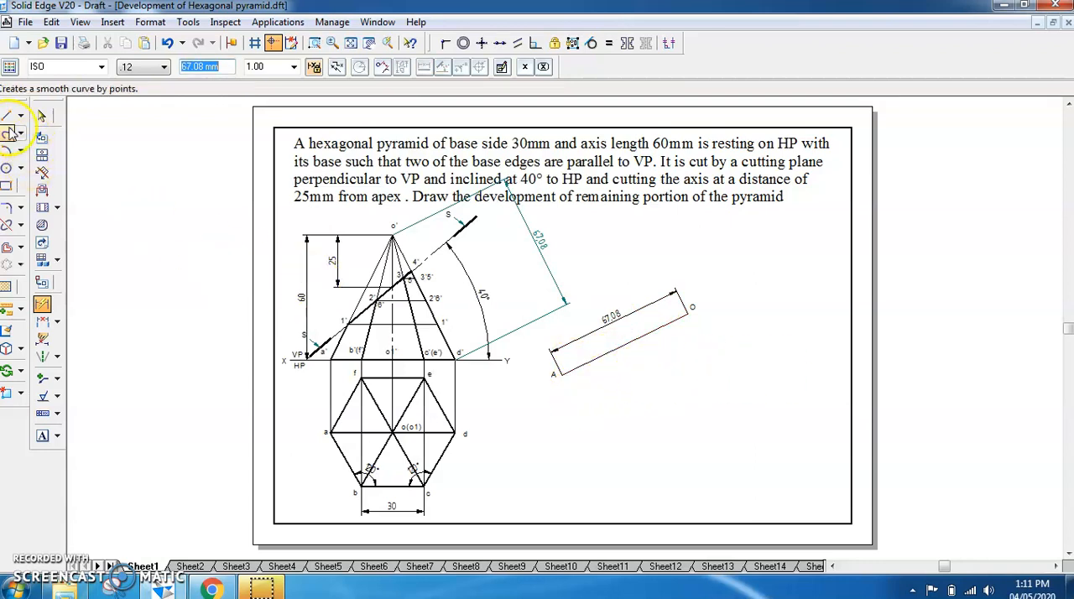
click(42, 115)
drag(606, 356, 604, 334)
click(635, 368)
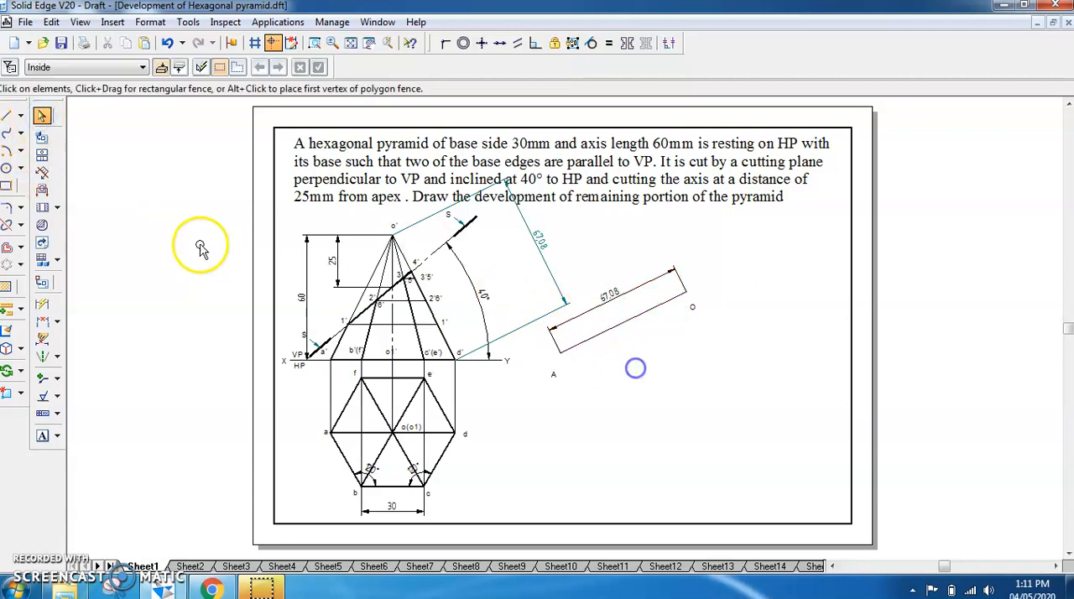
click(6, 151)
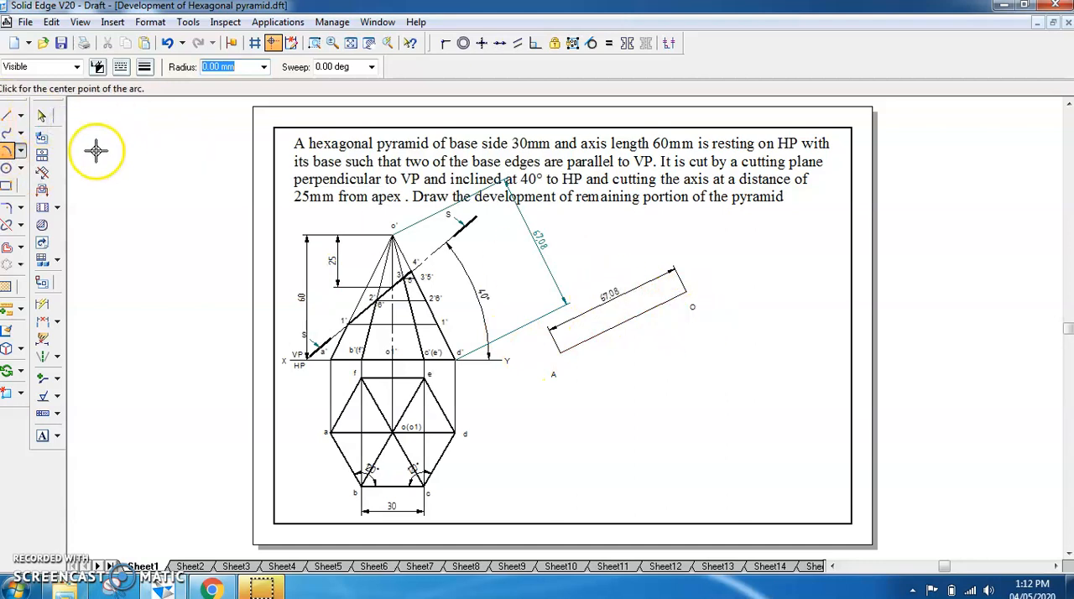
key(ctrl+z)
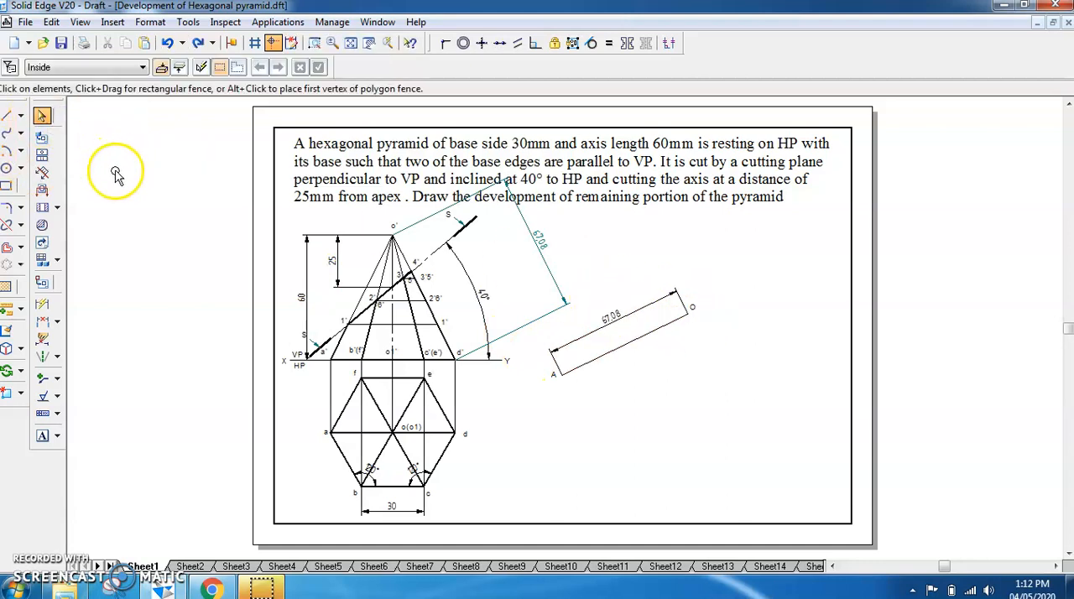
Draw an arc centred at O with radius 67.08 mm, starting at A and sweeping roughly a half circle beneath O
click(7, 151)
click(688, 313)
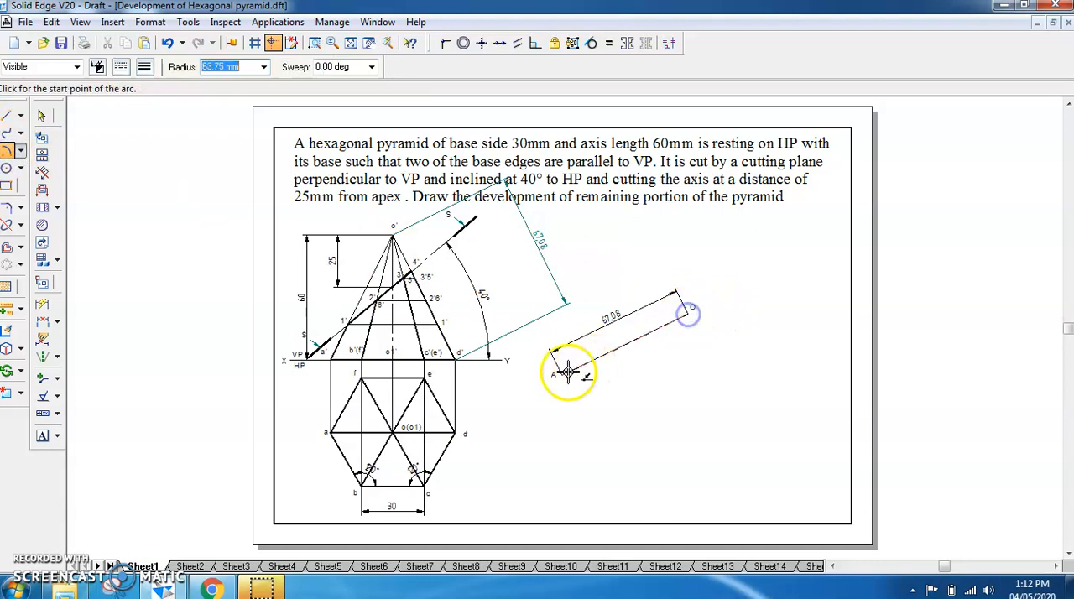
click(561, 377)
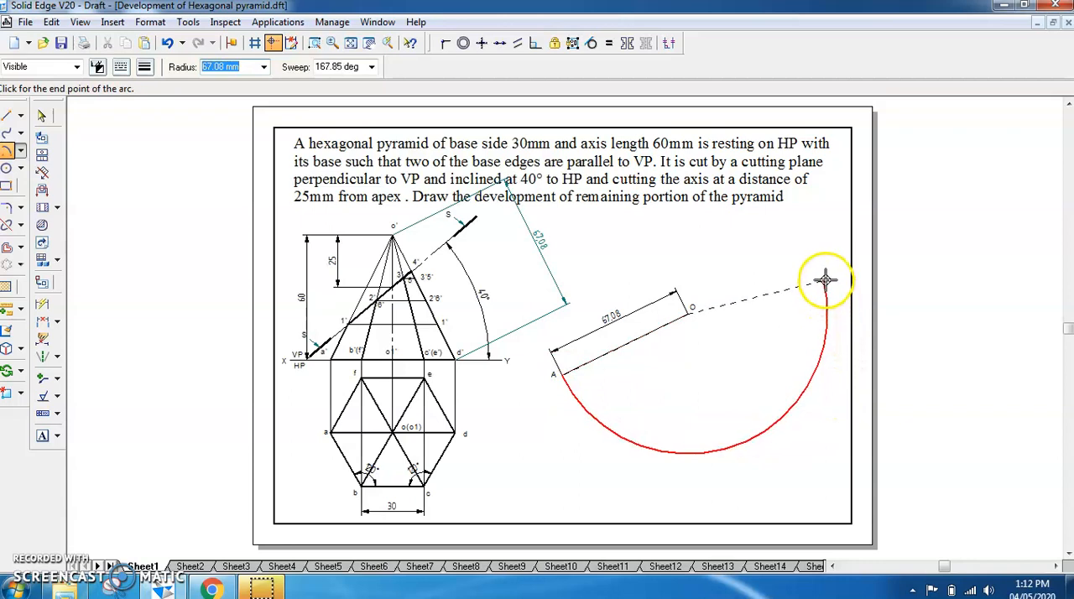
click(815, 257)
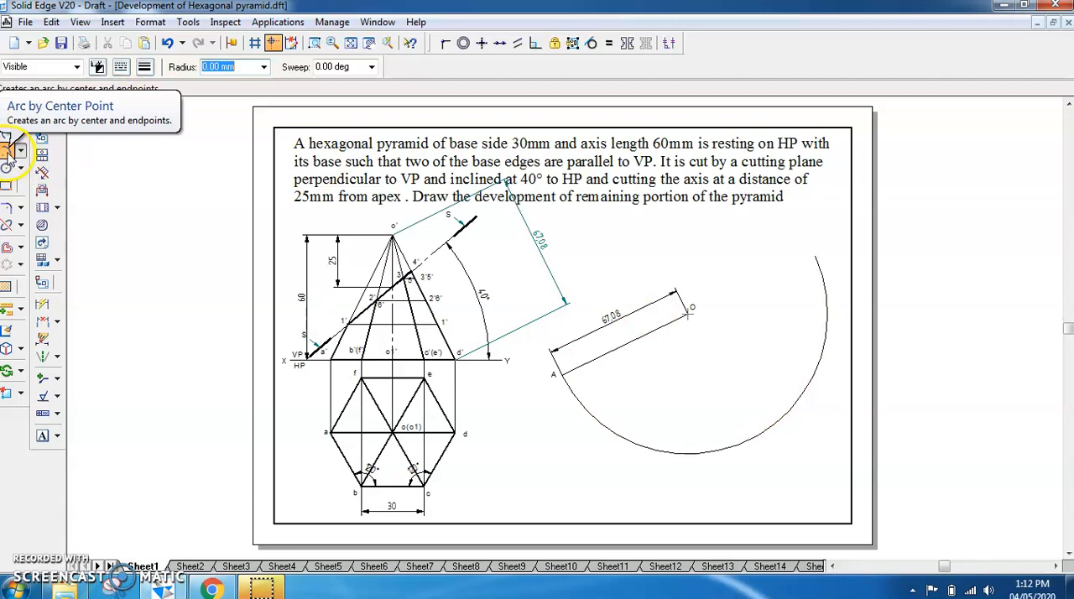
Draw a short arc of radius 30 mm centred at A, crossing the large arc below A
click(7, 153)
click(556, 373)
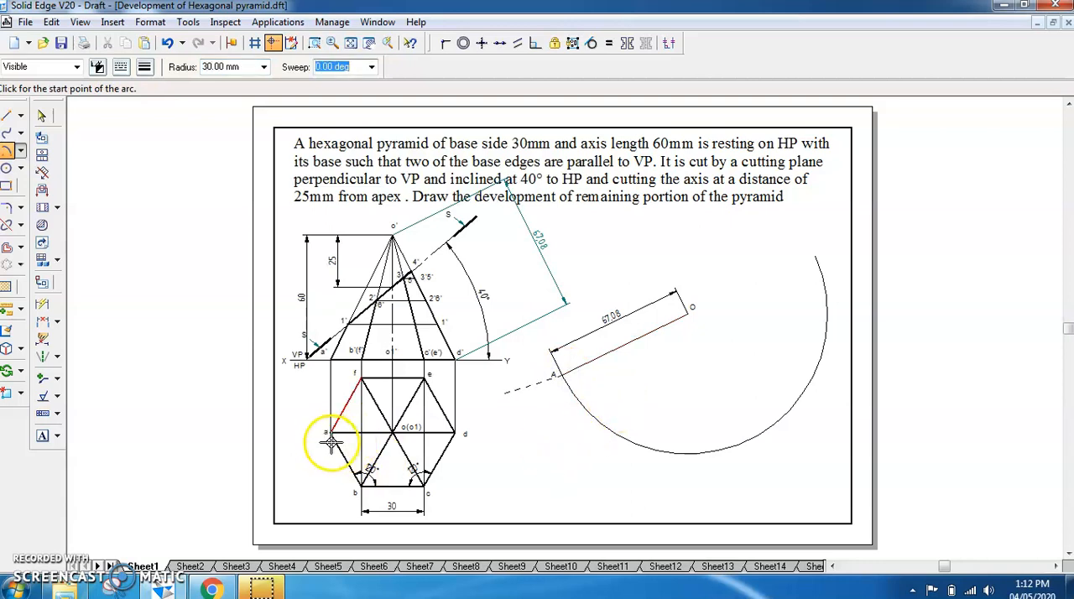
click(589, 432)
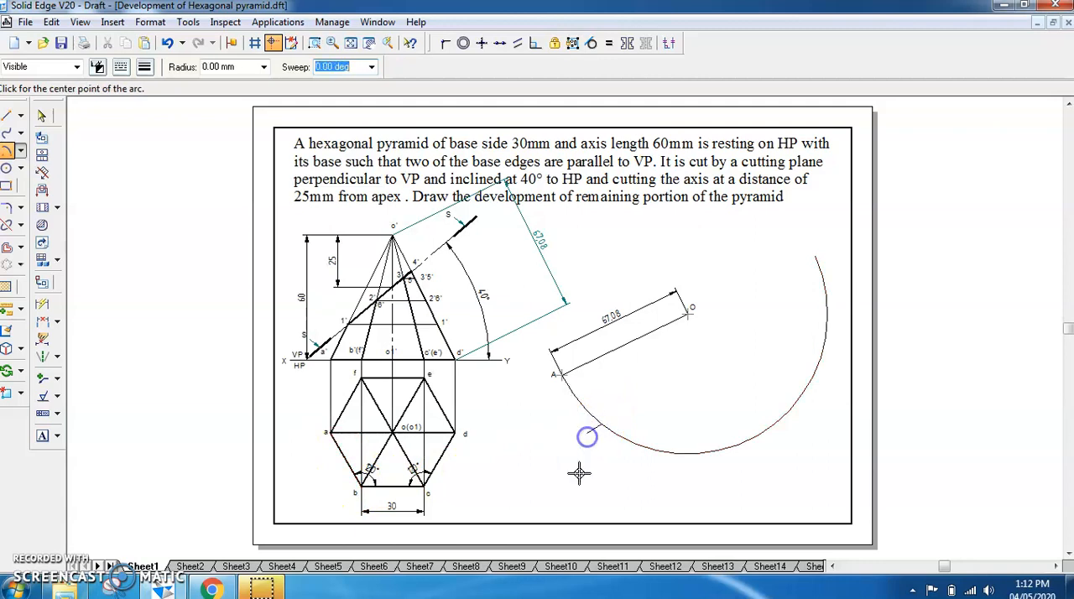
Draw connected lines from A to the intersection of the two arcs and from there to O
click(7, 115)
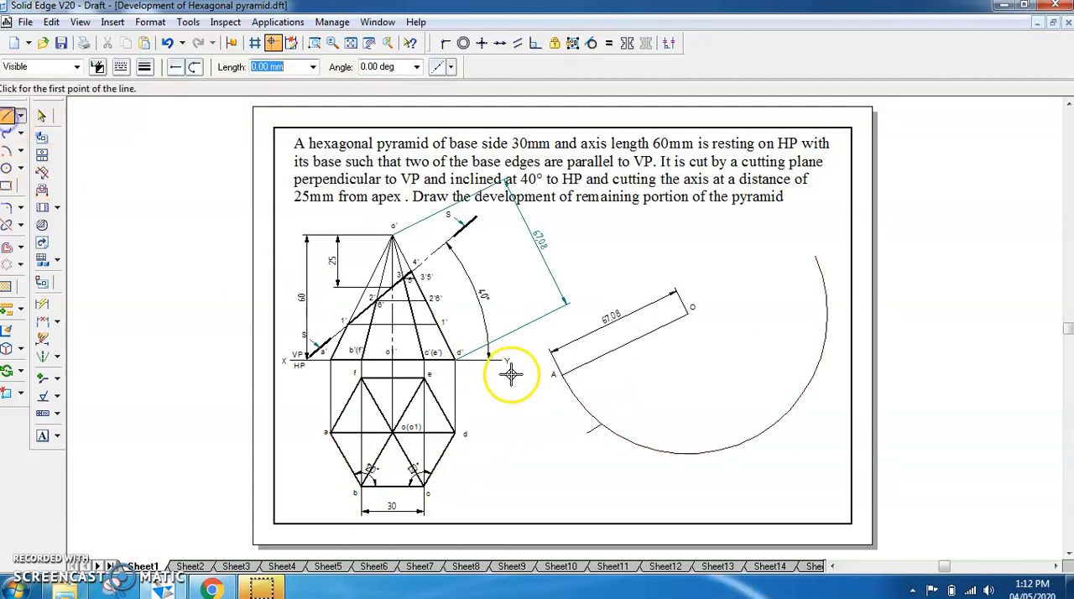
click(565, 373)
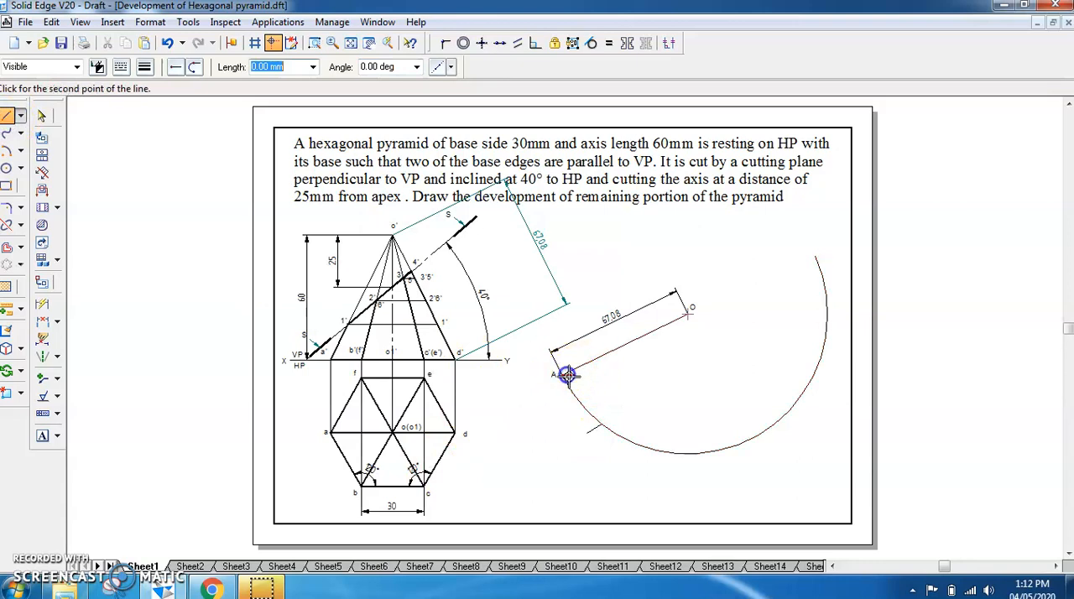
click(602, 424)
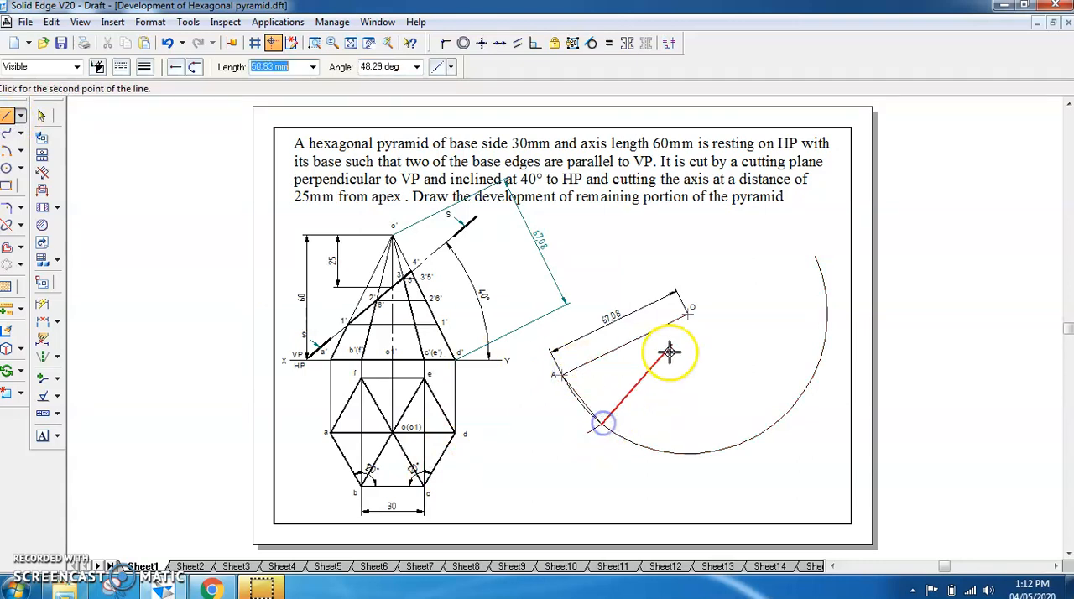
click(688, 313)
right_click(717, 386)
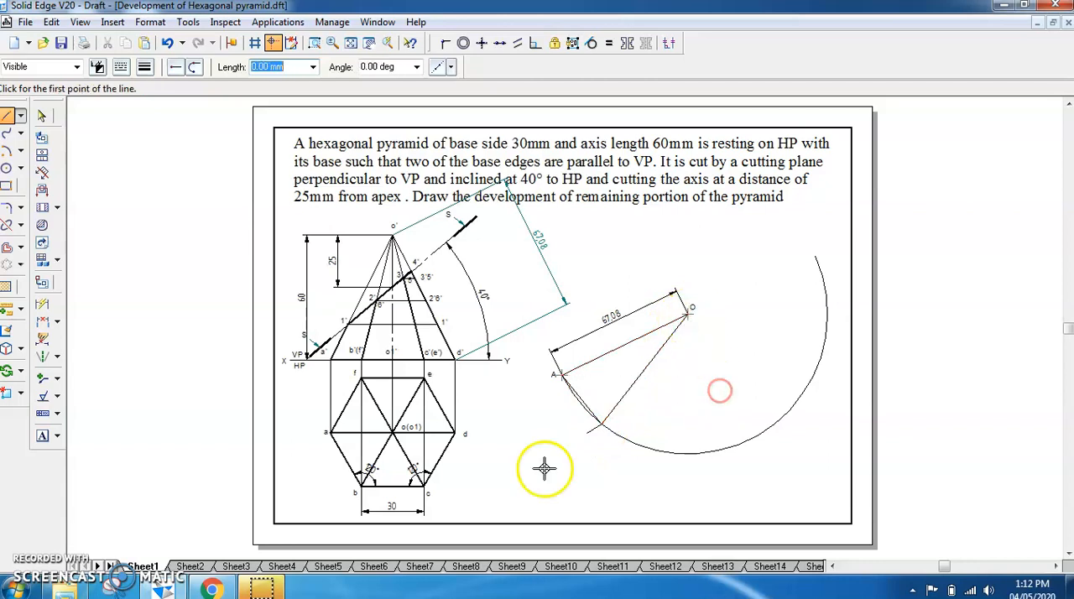
Dimension the base edge running from A to the intersection of the arcs, placing the dimension outside the large arc
click(44, 117)
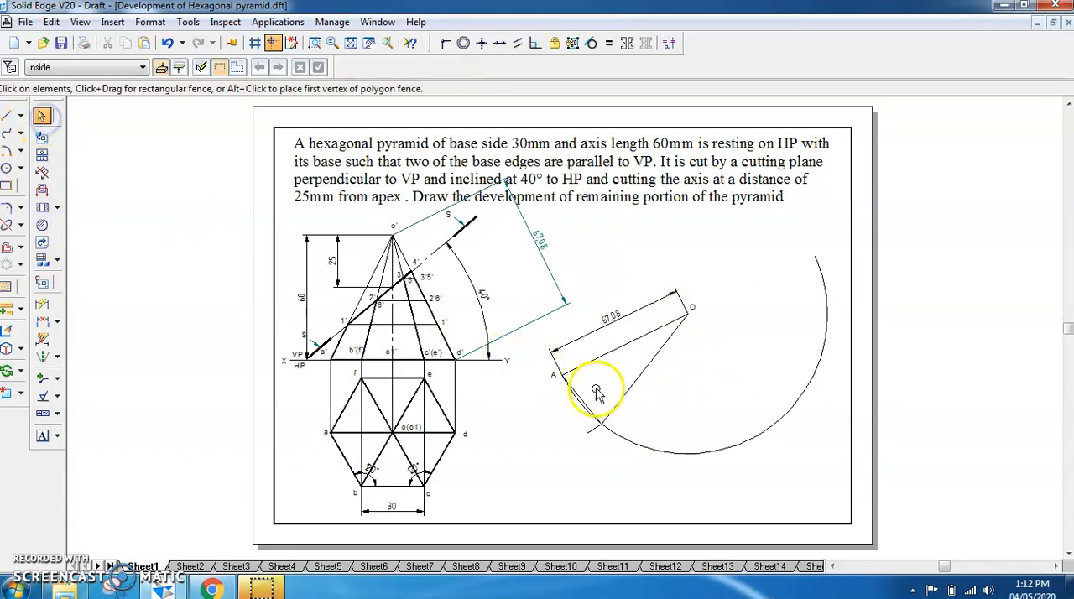
click(621, 400)
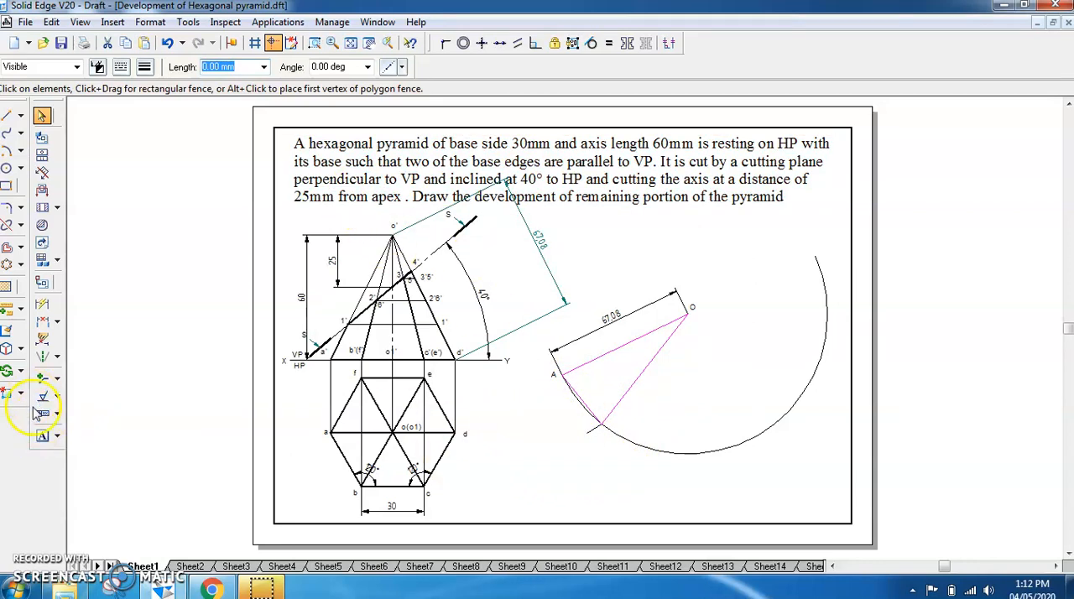
click(42, 304)
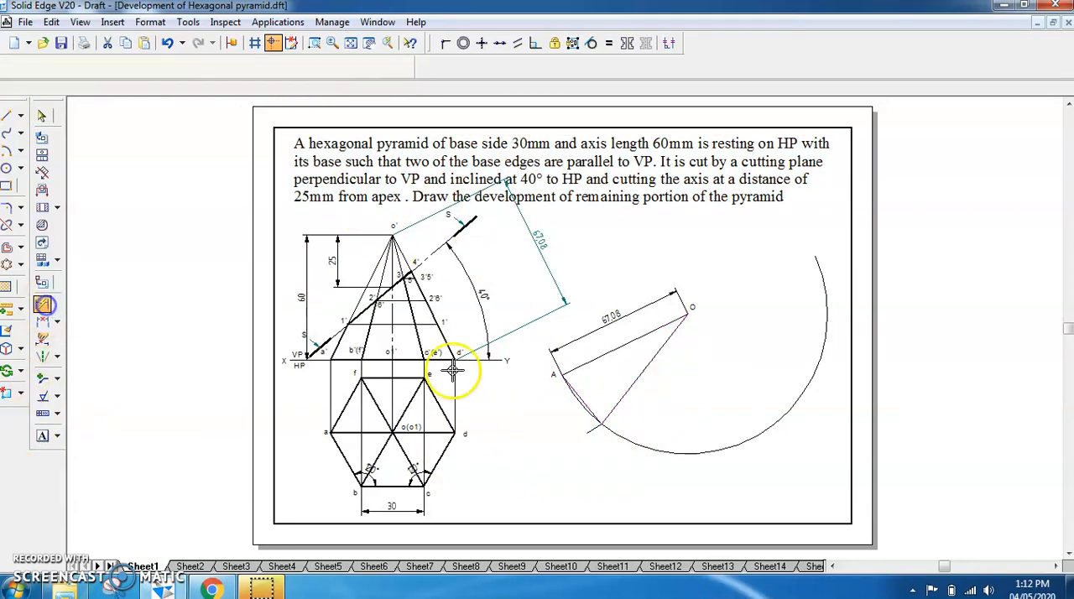
click(588, 400)
click(559, 419)
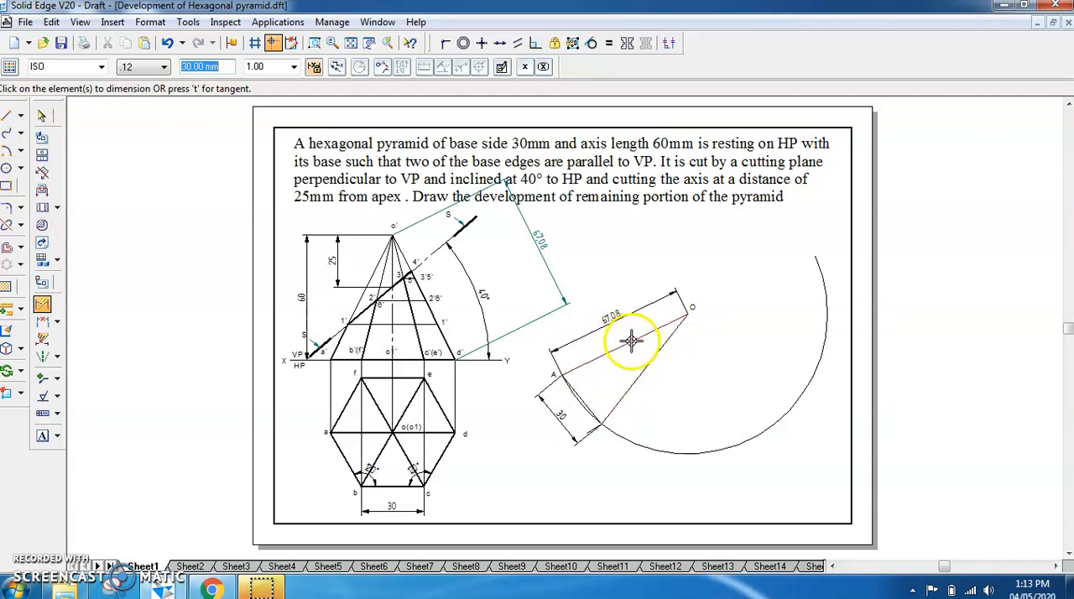
Dimension the triangle's second slant edge to check its length, and undo that dimension
click(643, 373)
click(712, 377)
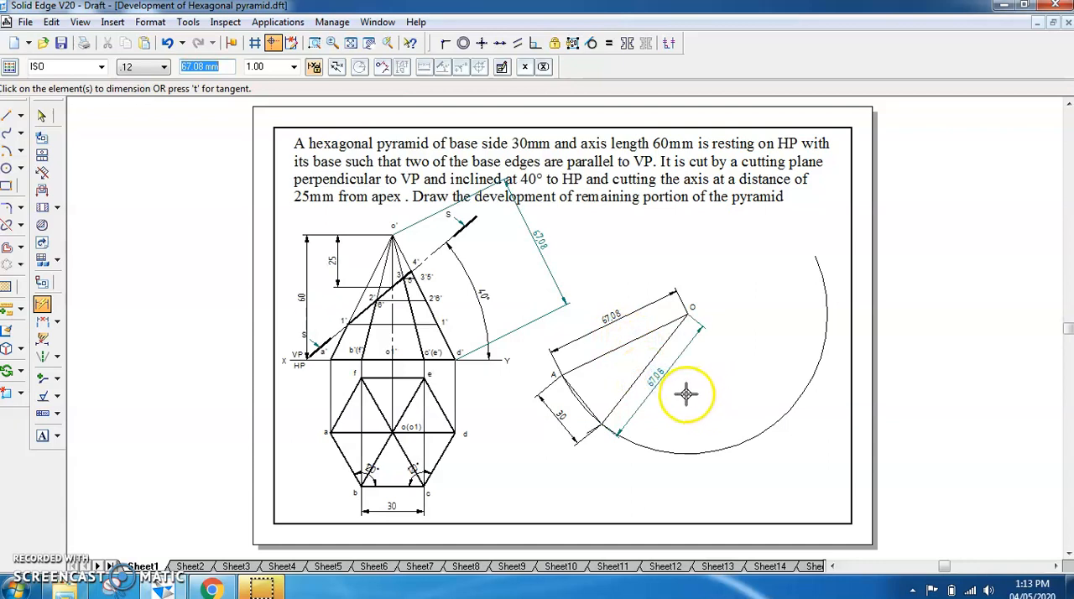
key(ctrl+z)
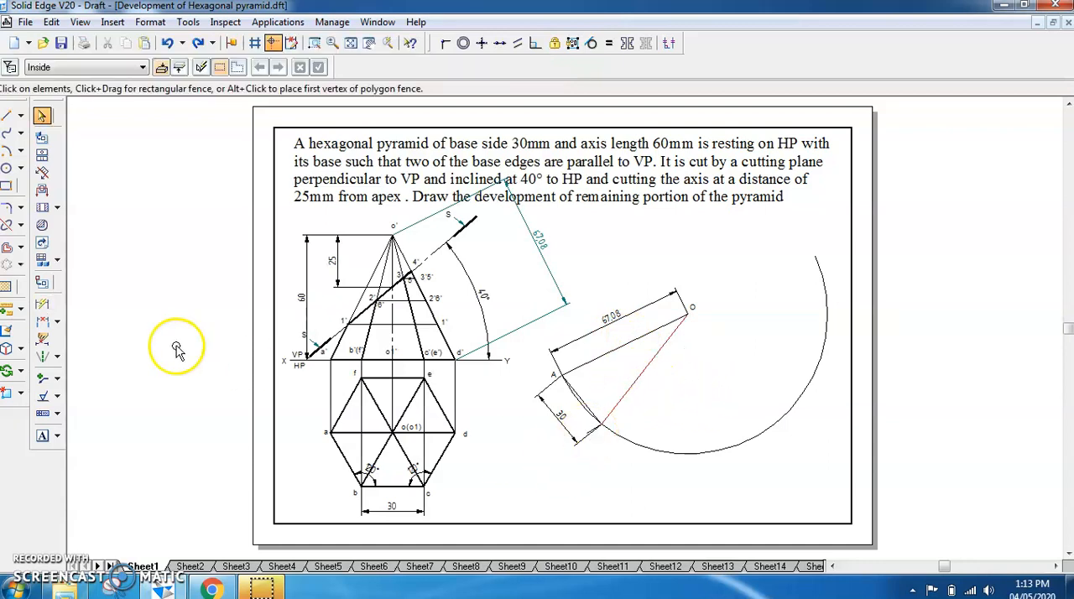
Label the intersection of the short arc and the large arc B
click(42, 435)
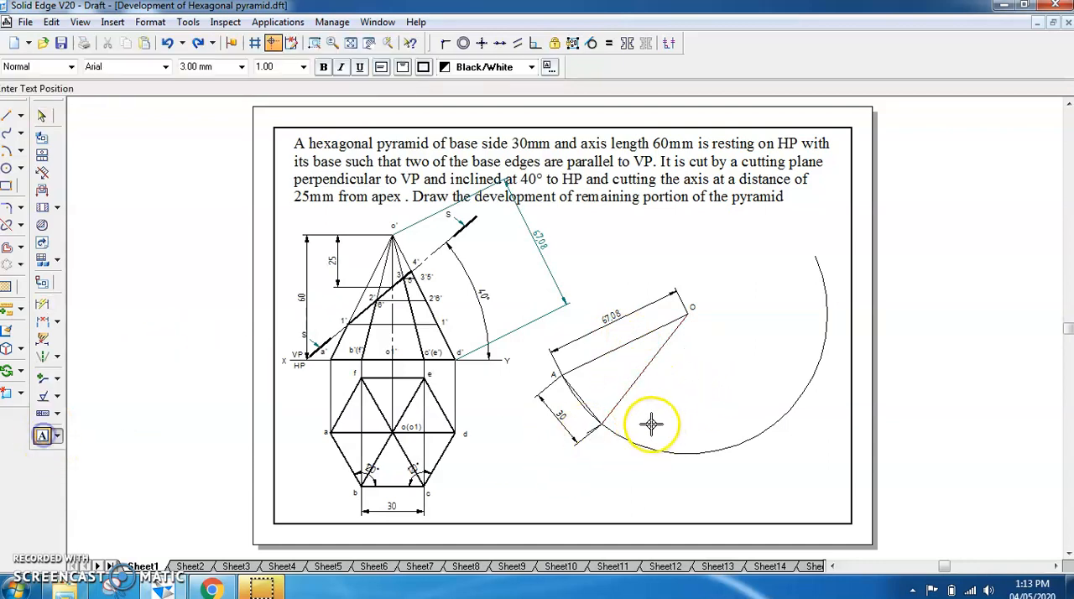
click(601, 432)
text(b)
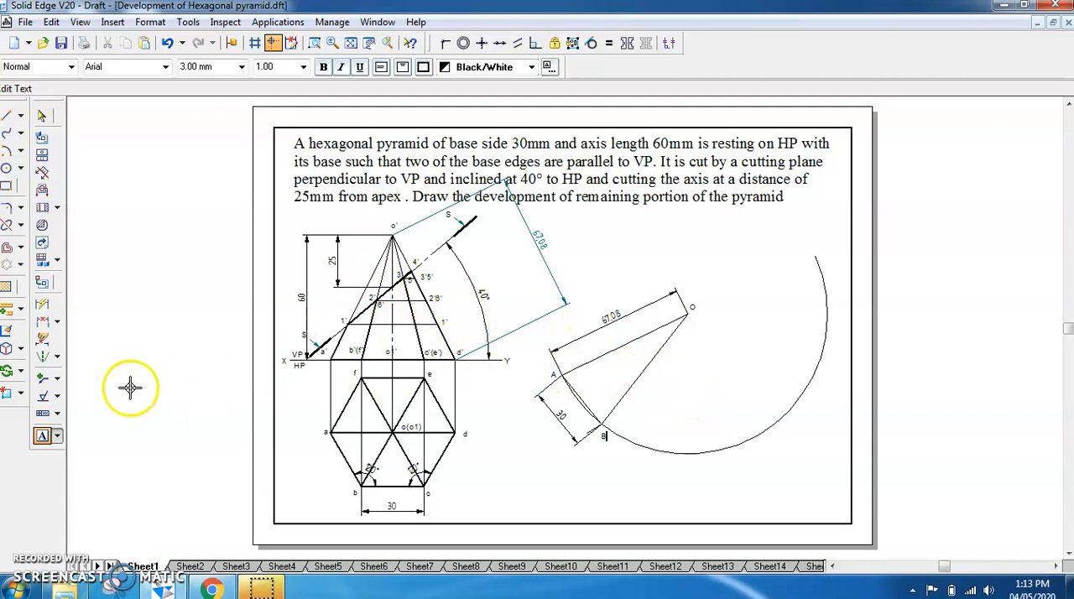
click(19, 375)
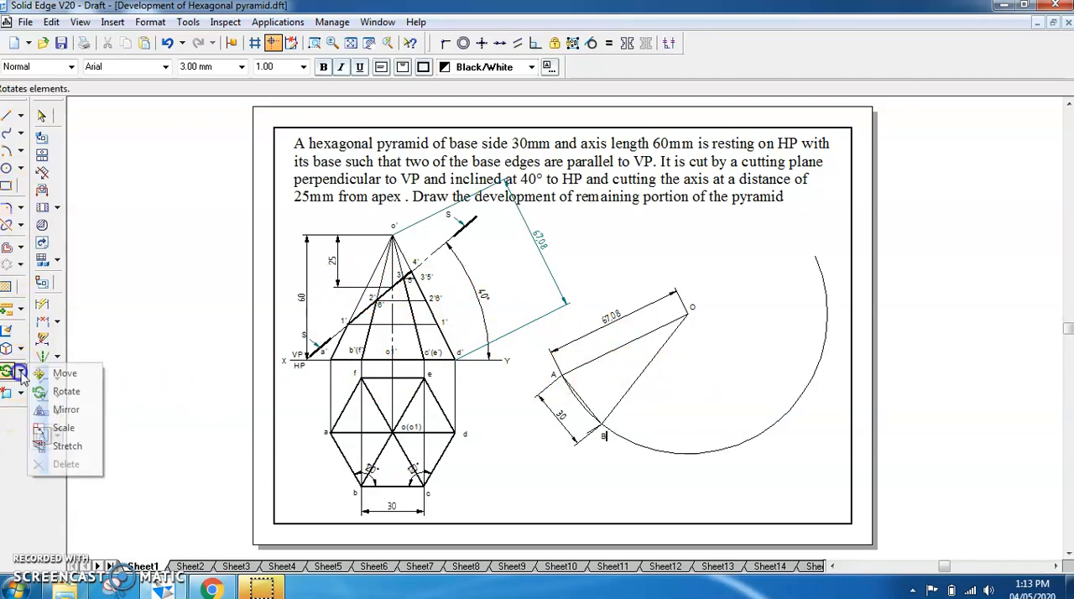
click(62, 372)
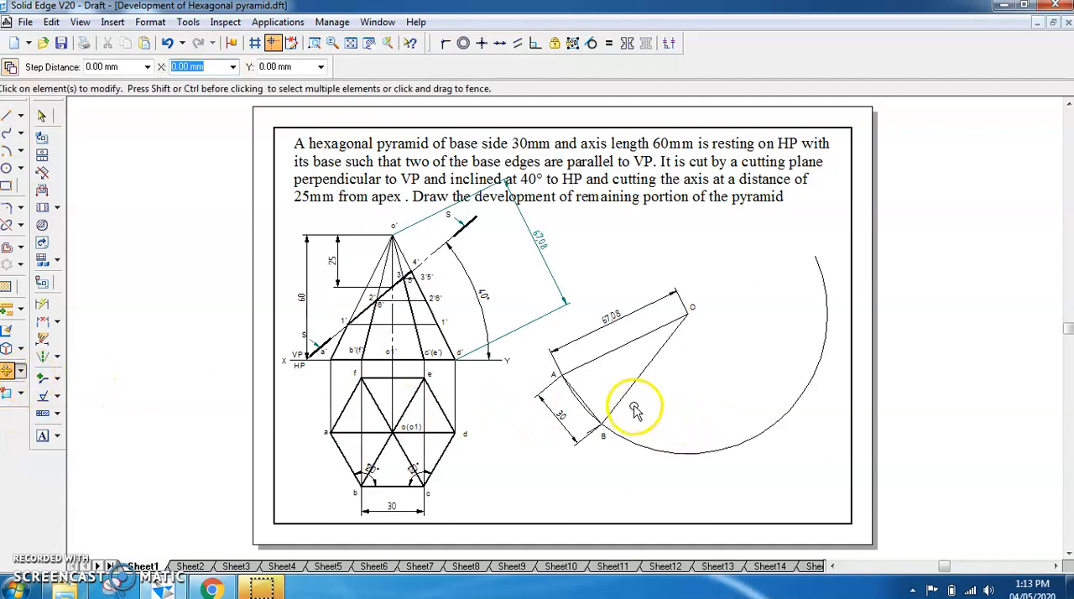
click(593, 364)
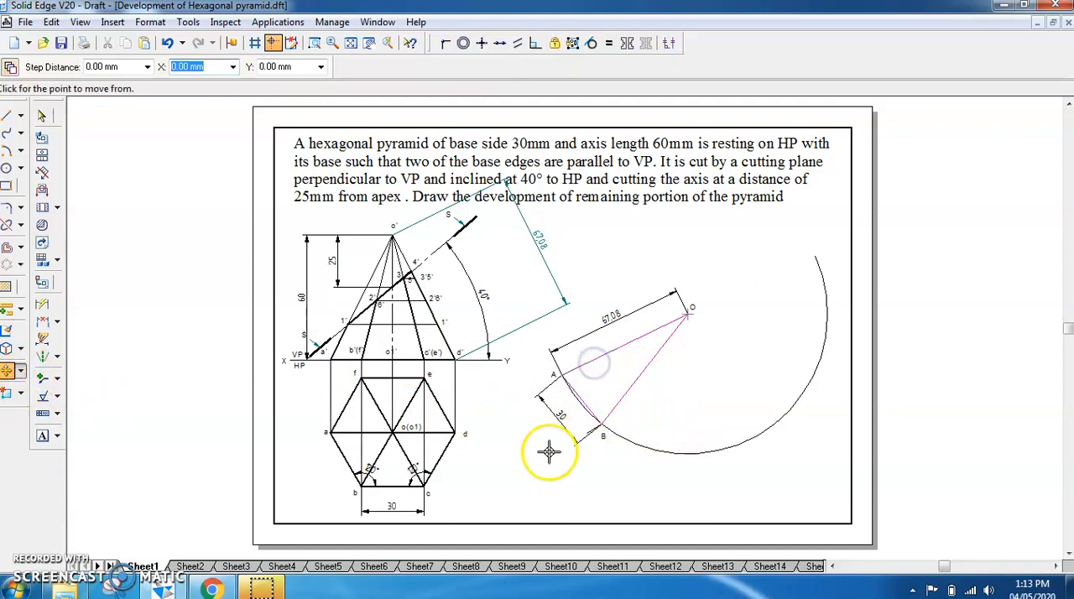
click(688, 313)
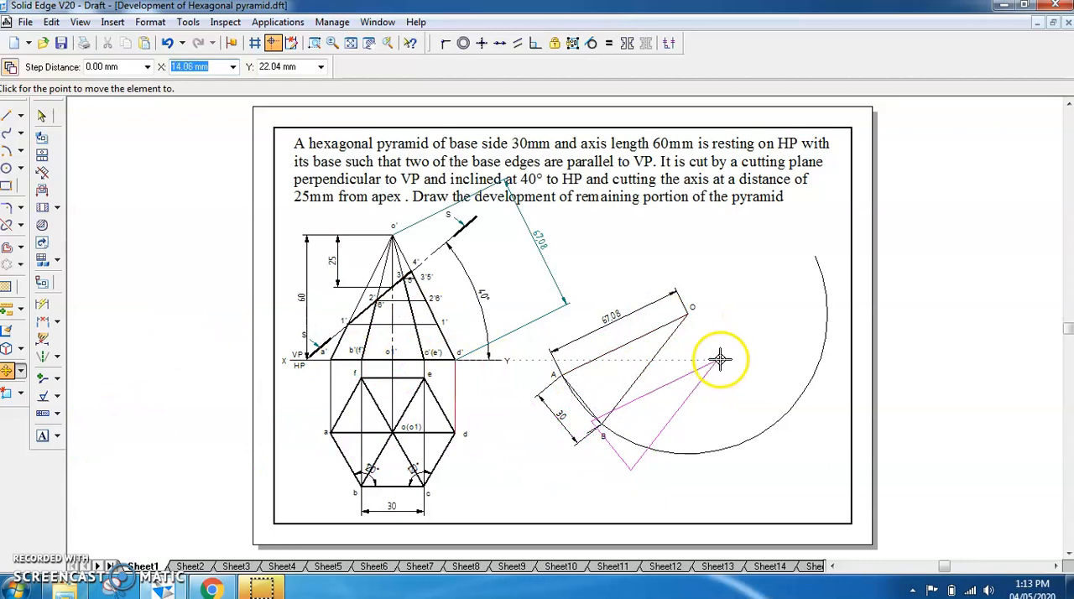
key(Escape)
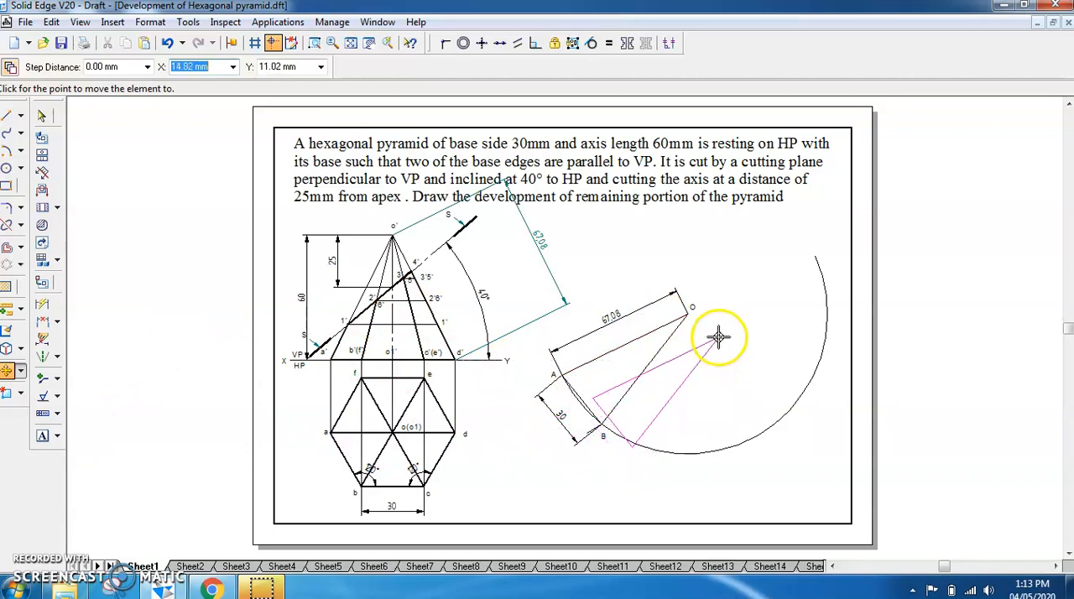
Make five rotated copies of triangle OAB about O, each starting from the previous triangle's edge, to form six adjacent faces along the large arc
click(585, 400)
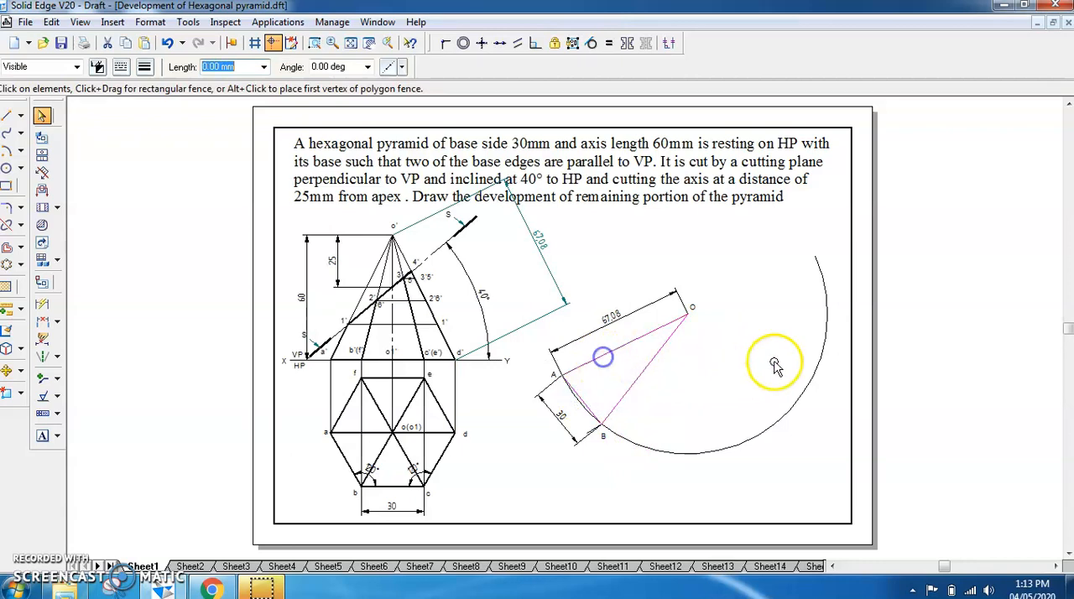
click(21, 372)
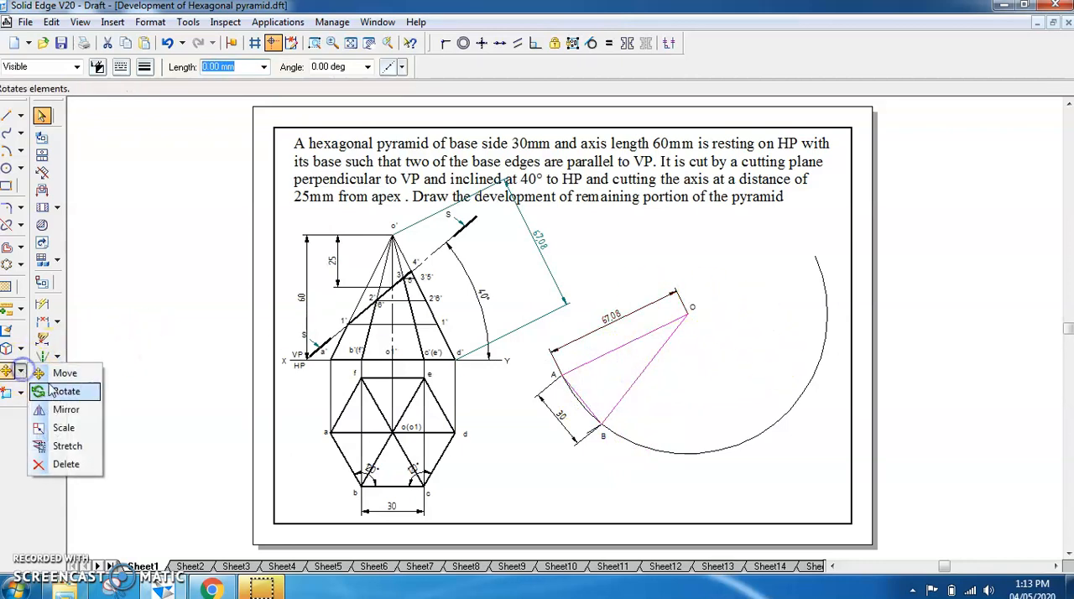
click(52, 391)
click(10, 69)
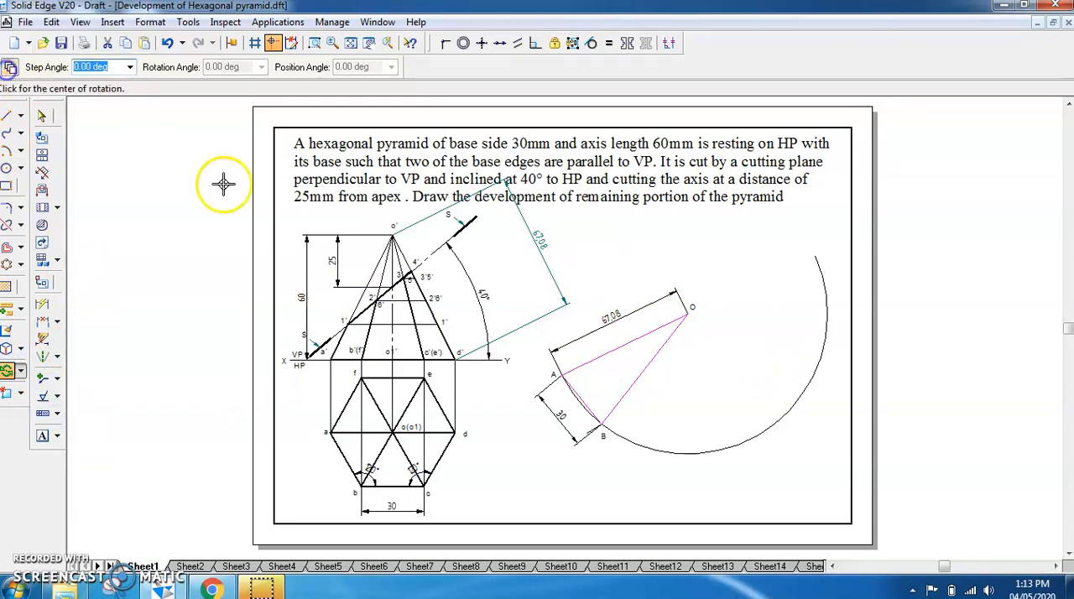
click(687, 316)
click(560, 373)
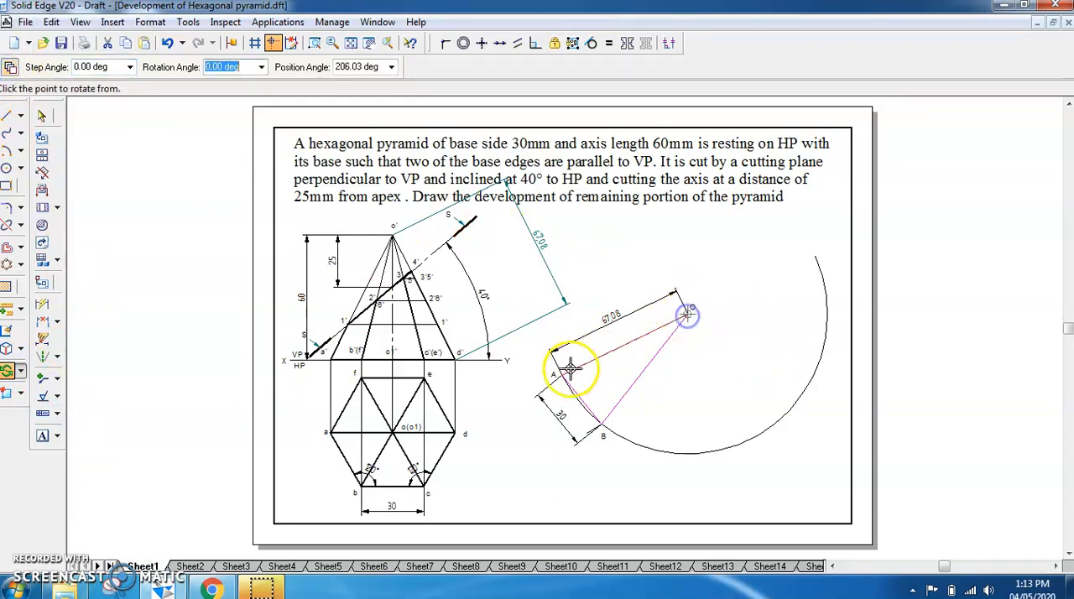
click(602, 426)
click(663, 443)
click(720, 445)
click(777, 421)
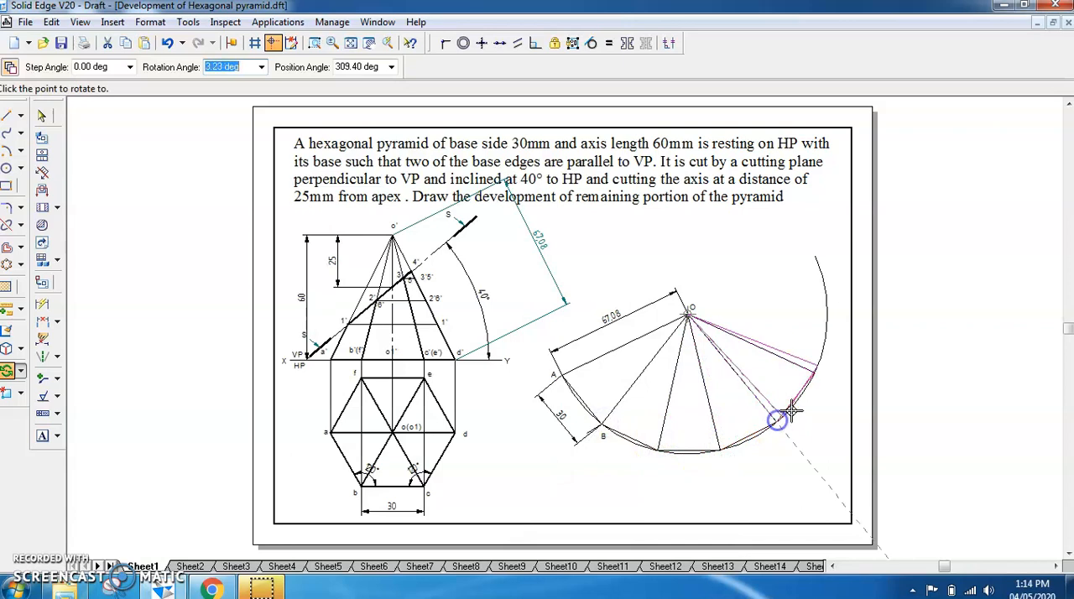
click(814, 375)
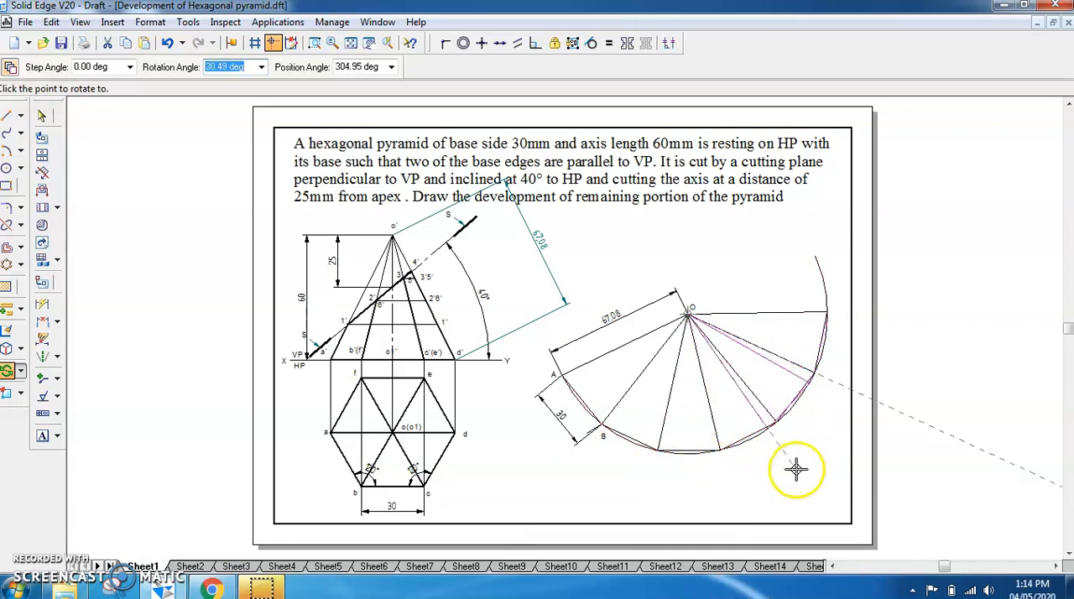
key(Escape)
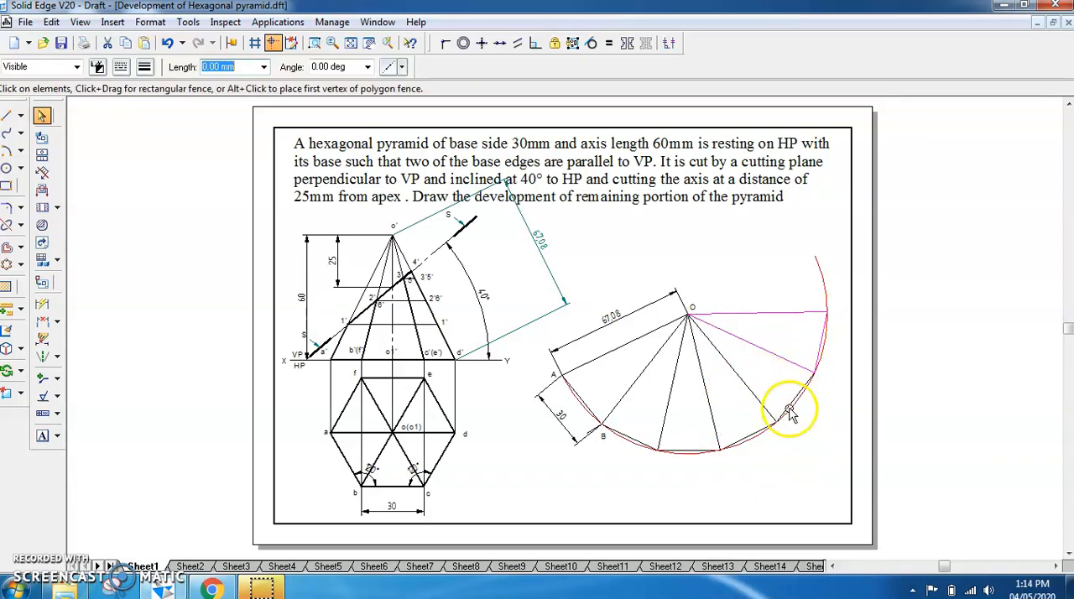
click(722, 475)
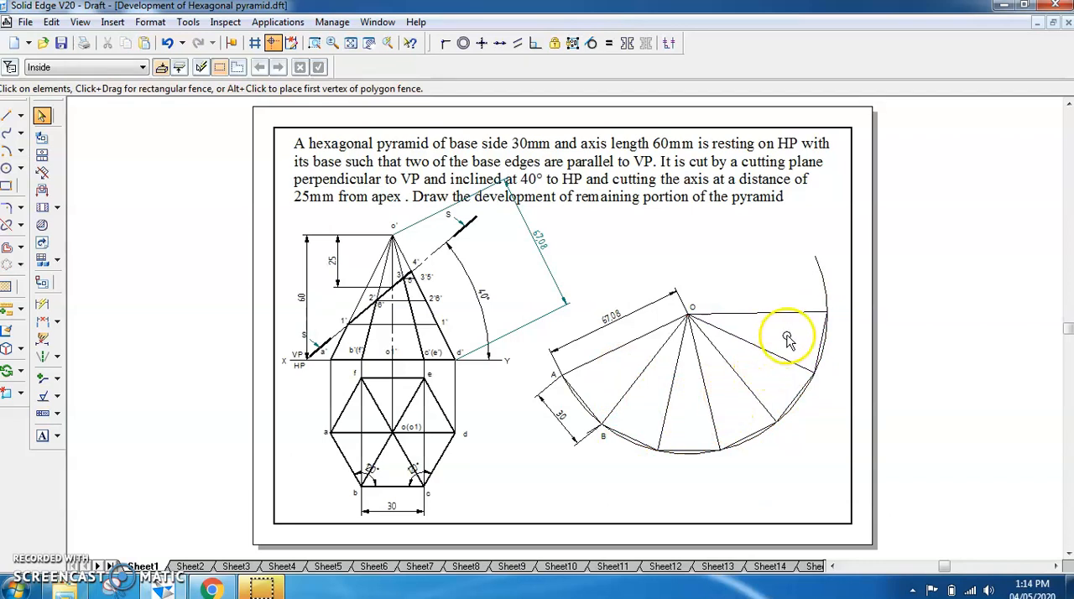
Label the remaining base corners along the large arc C, D, E, F and A, in order after B
click(52, 441)
click(654, 453)
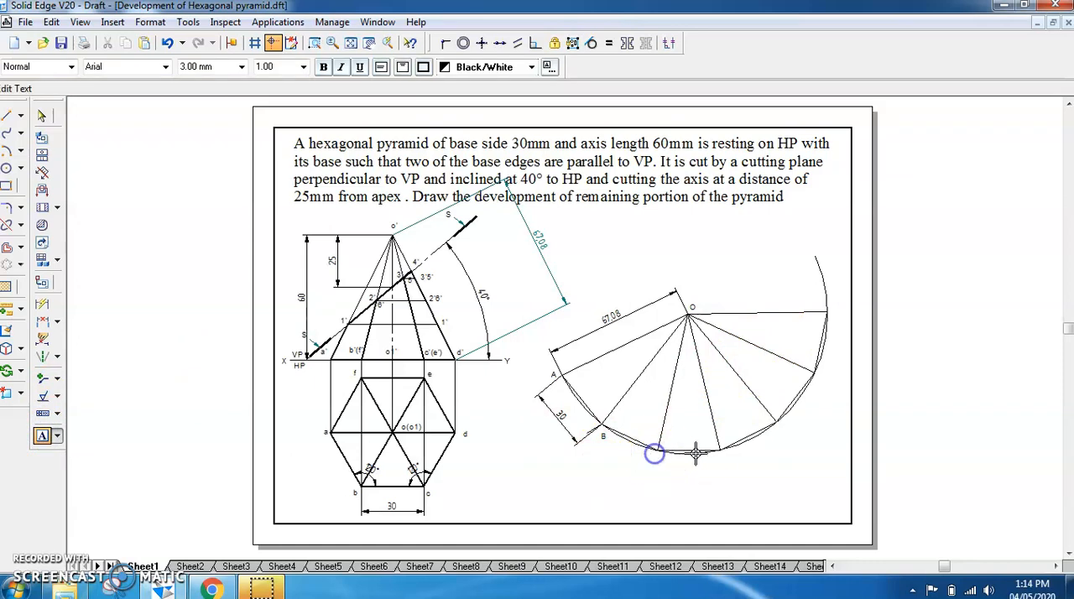
text(C)
click(723, 457)
text(D)
click(782, 424)
text(E)
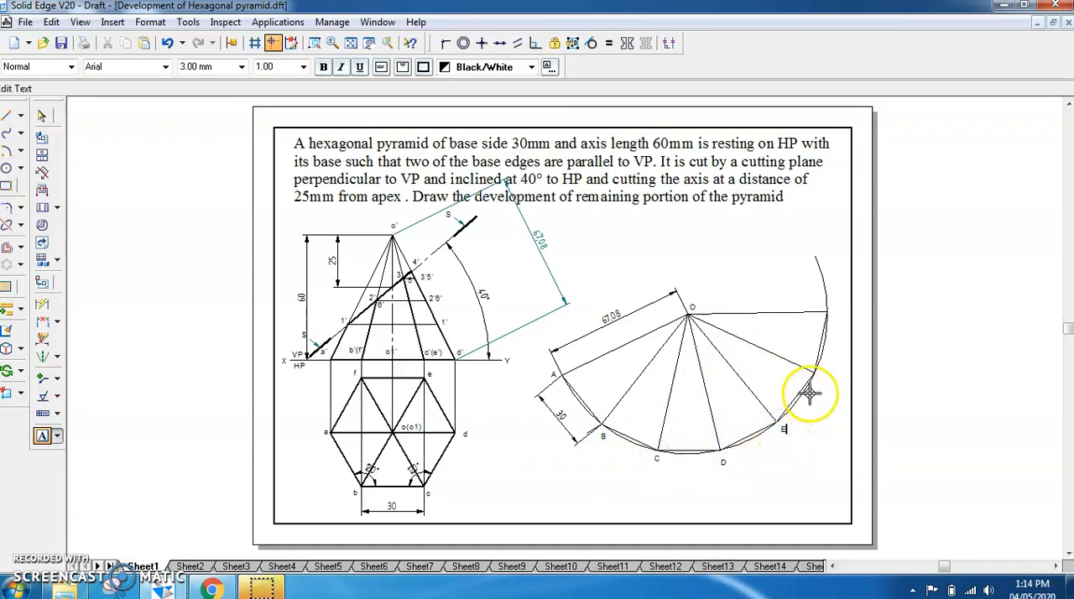
text(F)
click(830, 308)
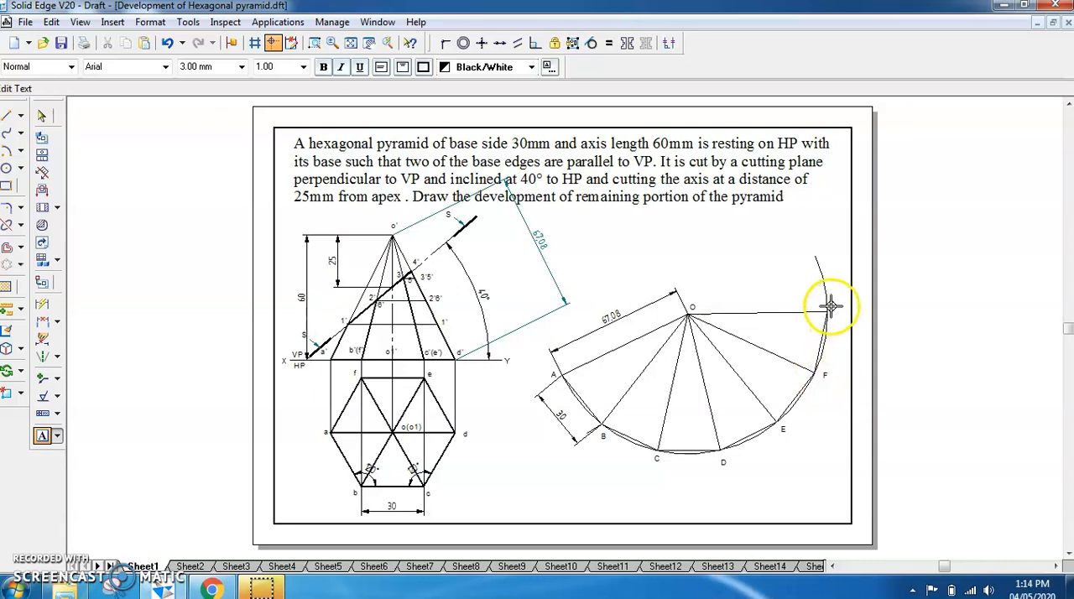
text(A)
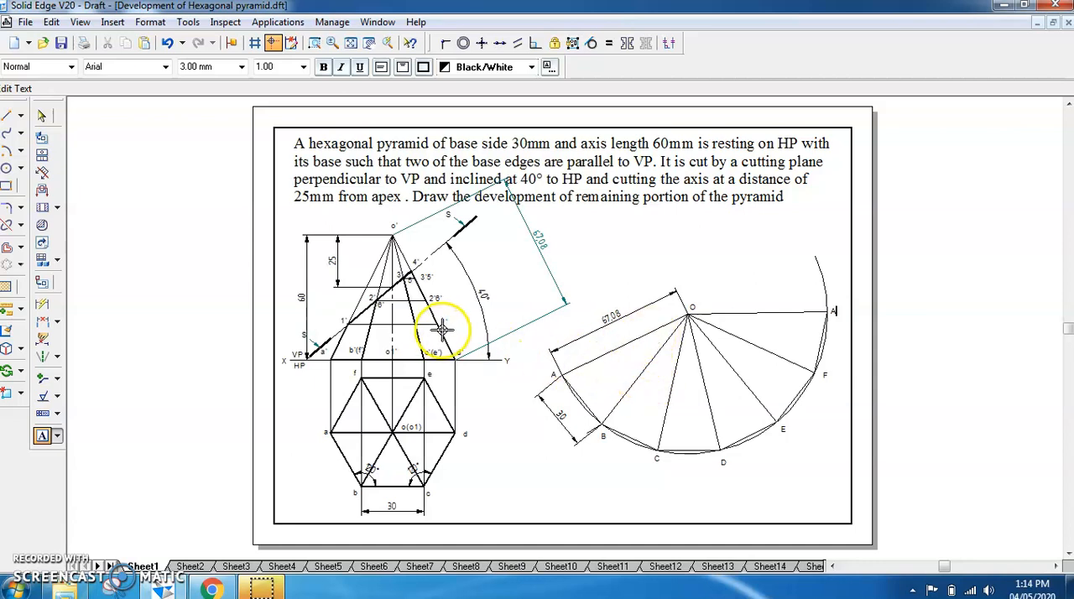
Dimension the distance from apex o' to the projected point 1' on slant edge o'd', placing it inside the 67.08 dimension
click(42, 321)
click(436, 326)
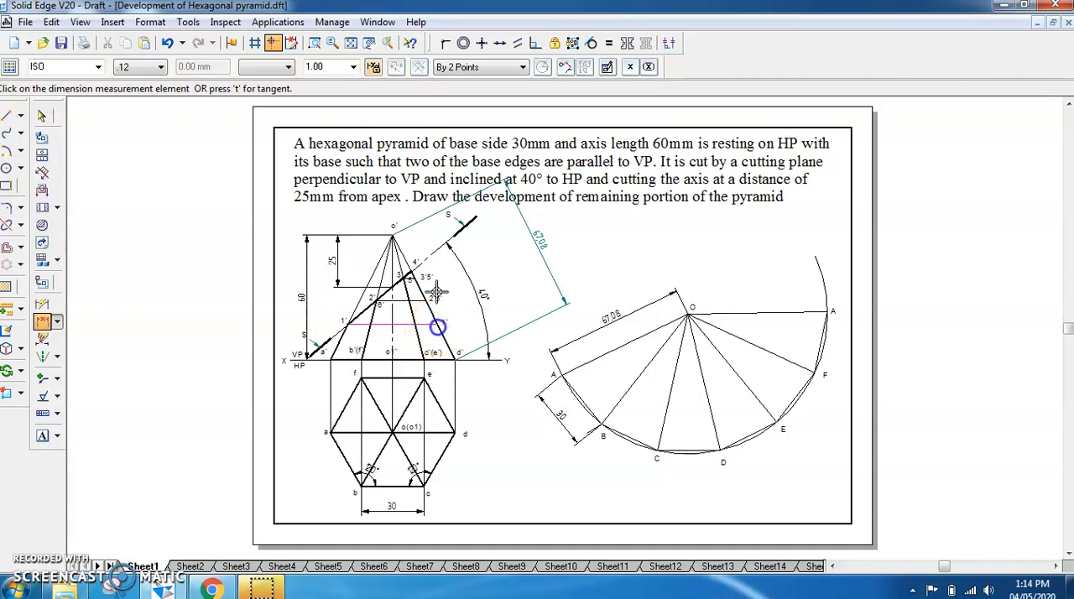
click(393, 238)
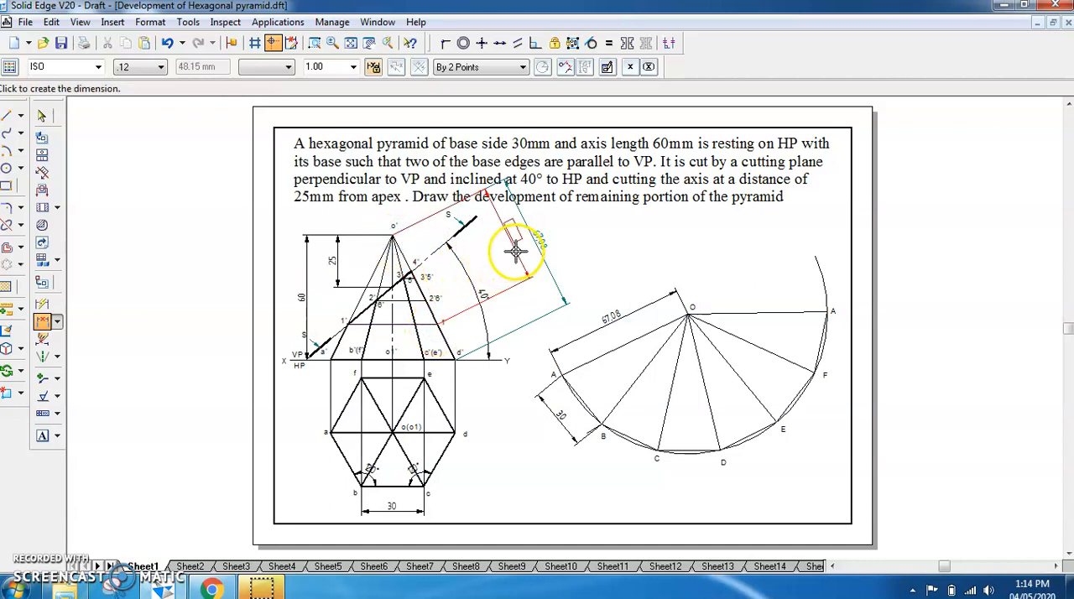
click(516, 252)
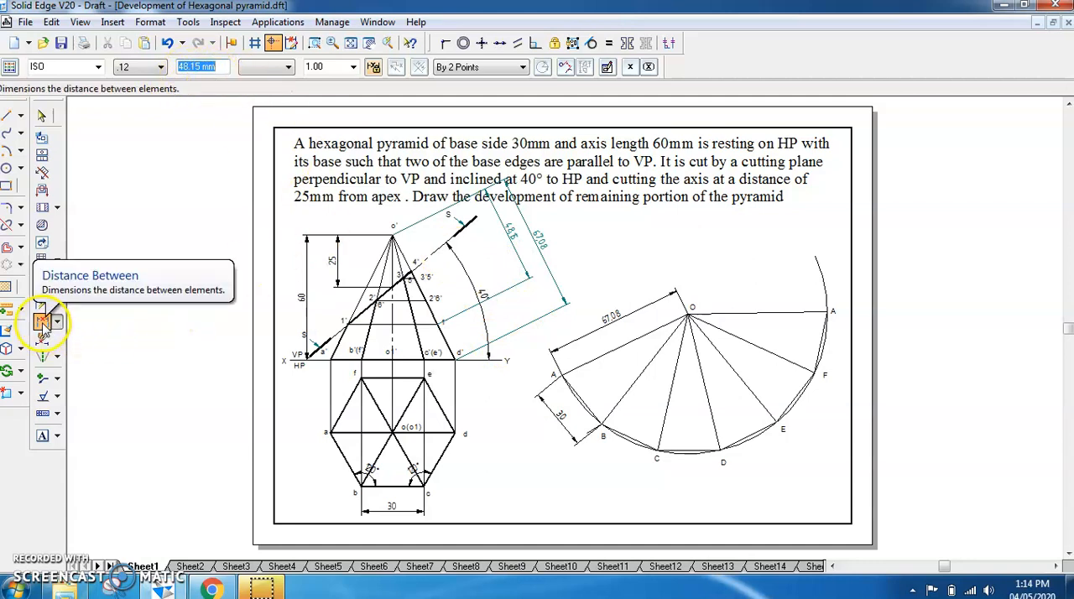
Dimension the distance from apex o' to point 4' on slant edge o'd', placing the dimension close to the edge
click(428, 299)
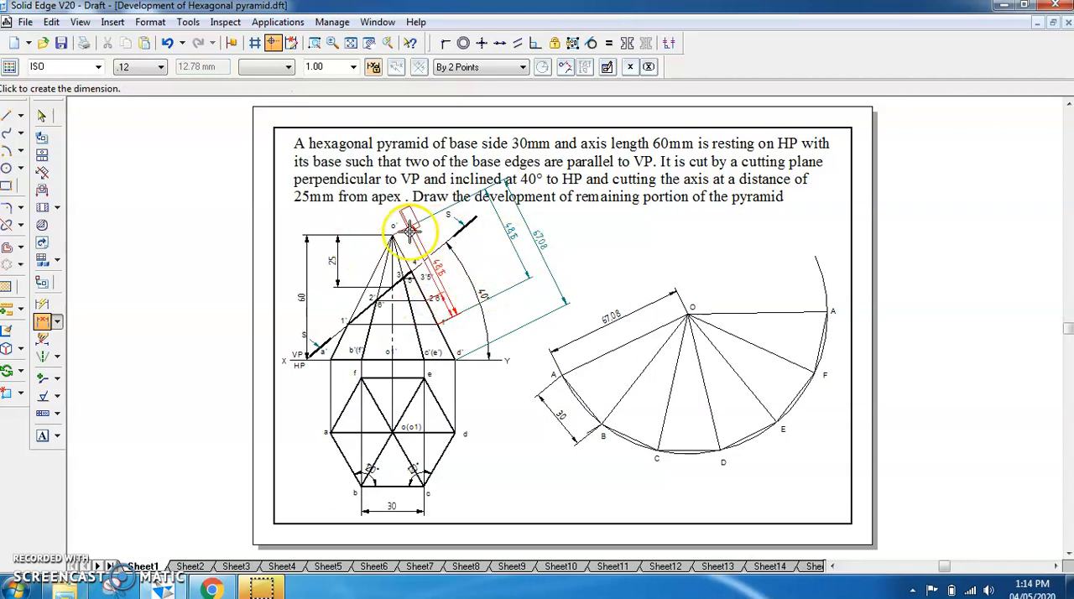
right_click(439, 262)
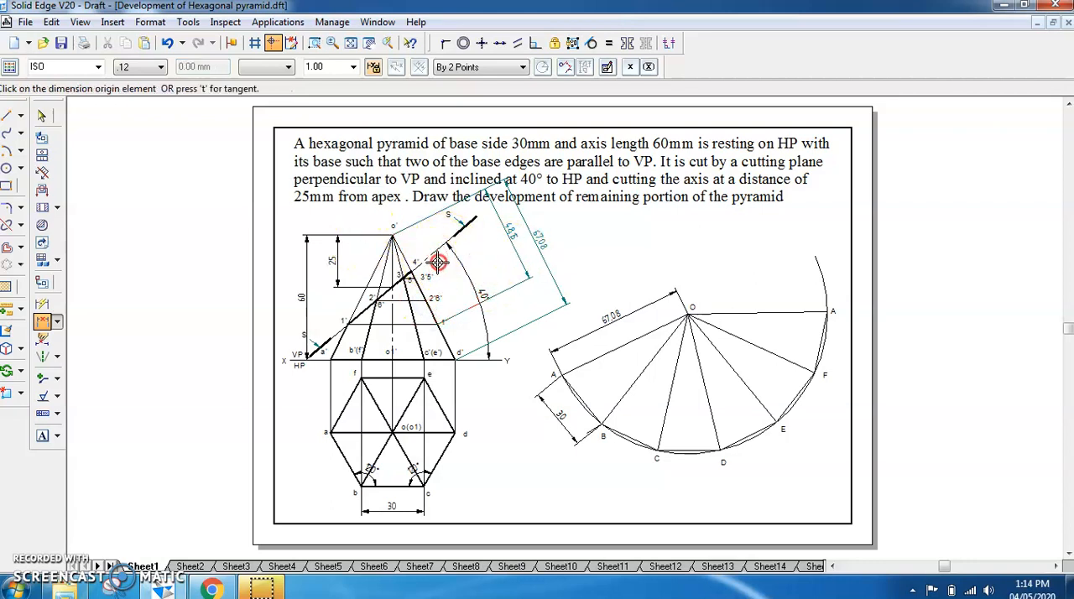
click(43, 322)
click(392, 235)
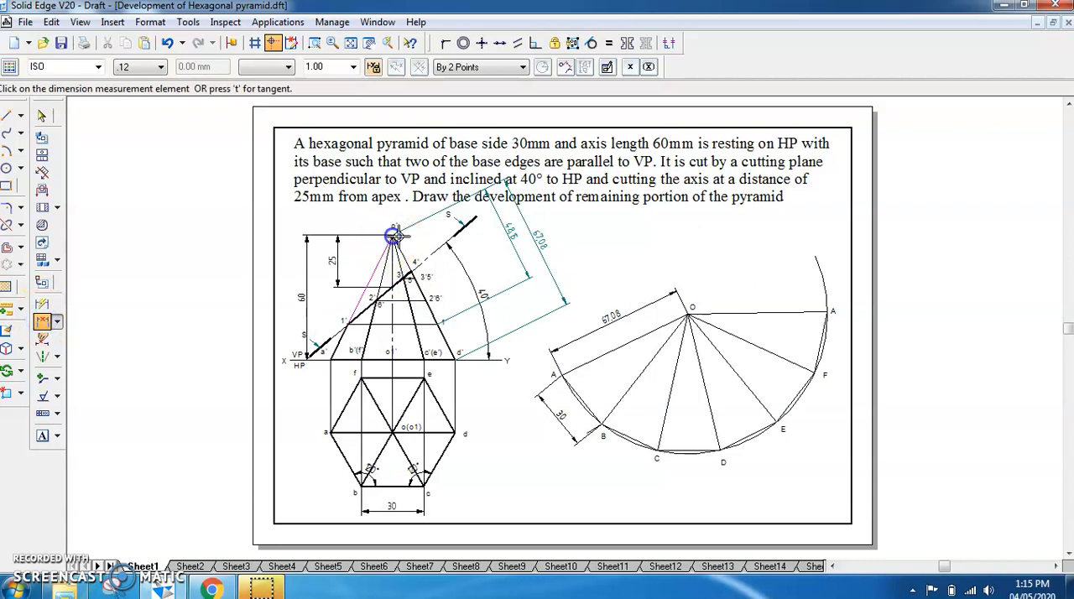
click(411, 274)
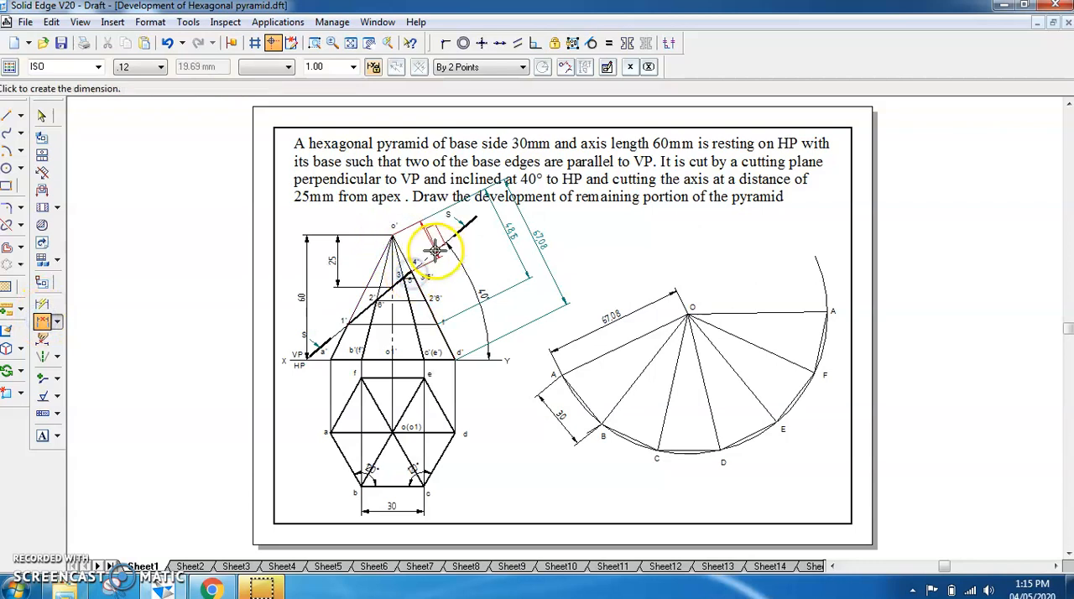
click(430, 254)
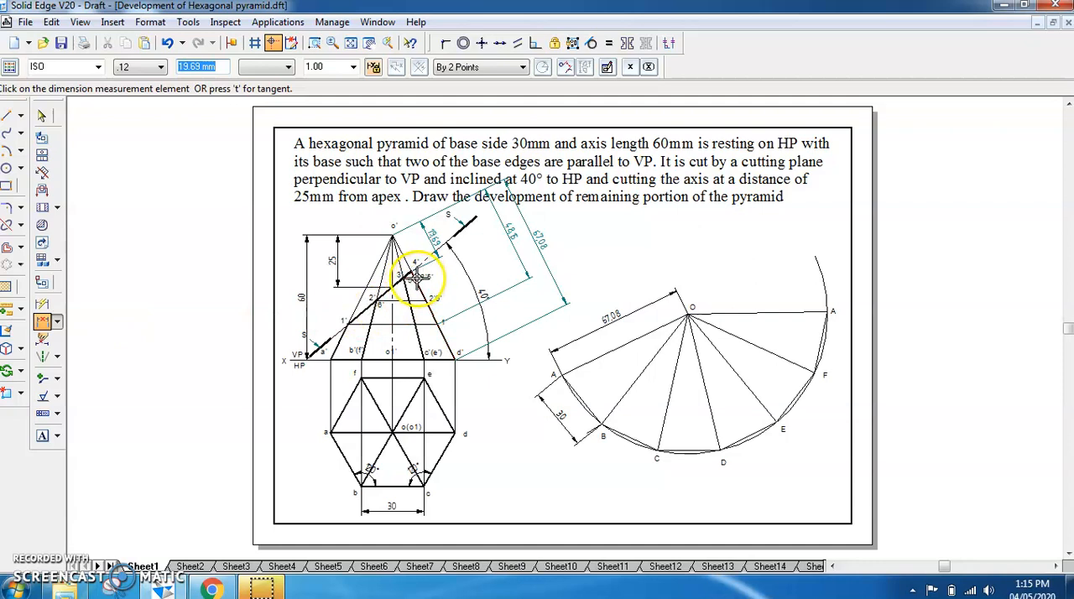
Dimension the distances from apex o' to the projected points 3'5' and 2'6' on slant edge o'd'
click(417, 279)
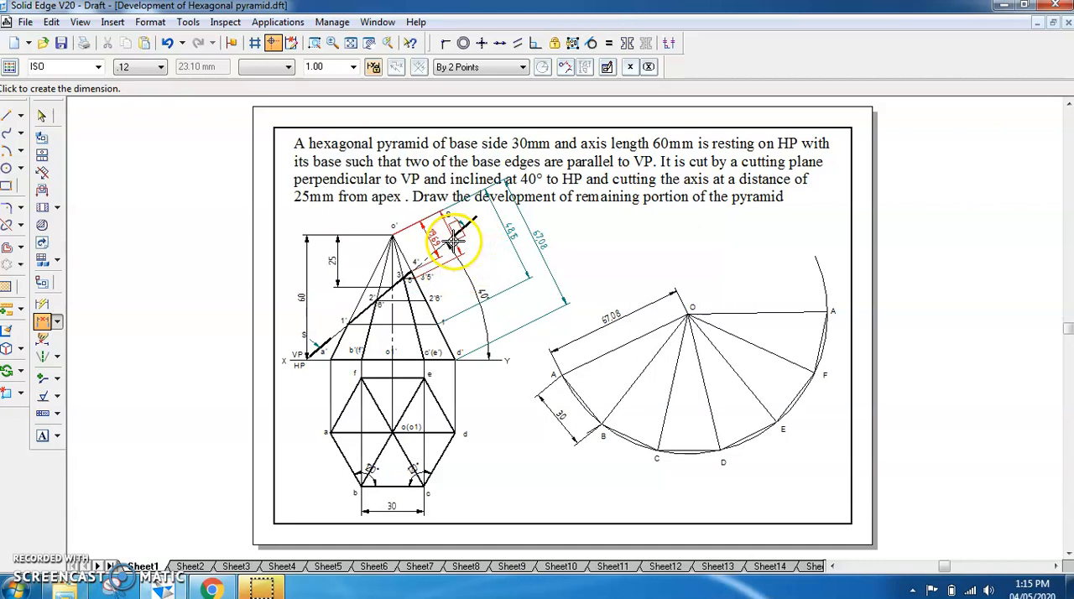
click(452, 241)
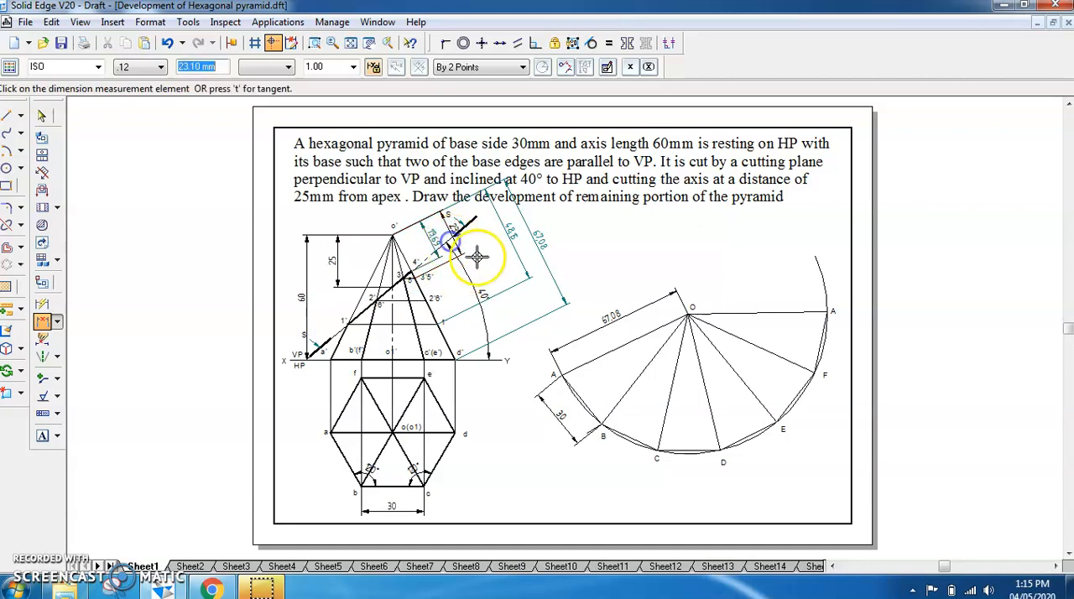
click(427, 298)
click(484, 261)
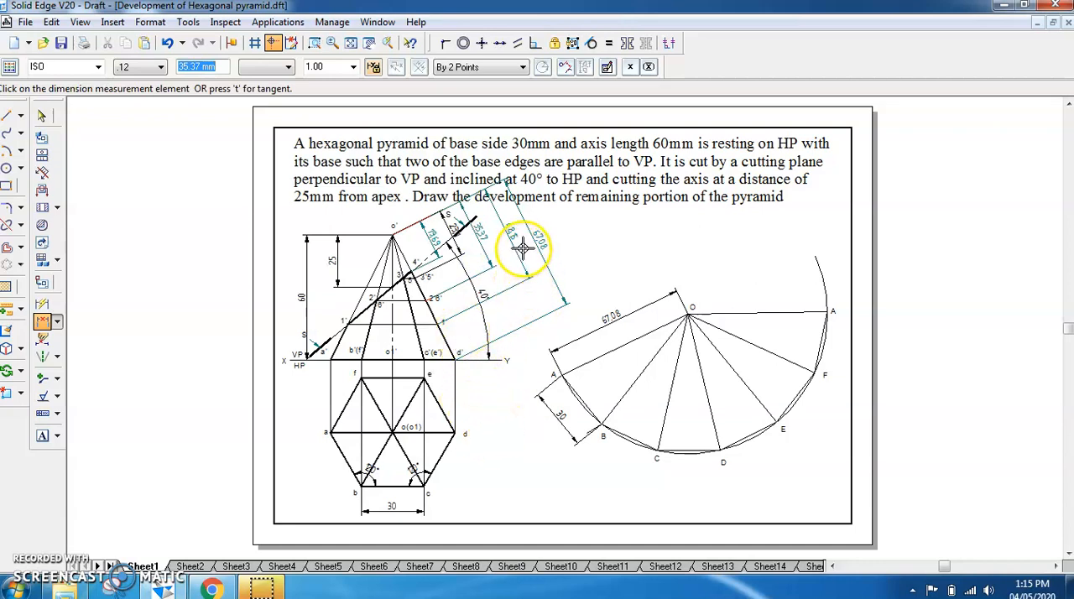
click(439, 243)
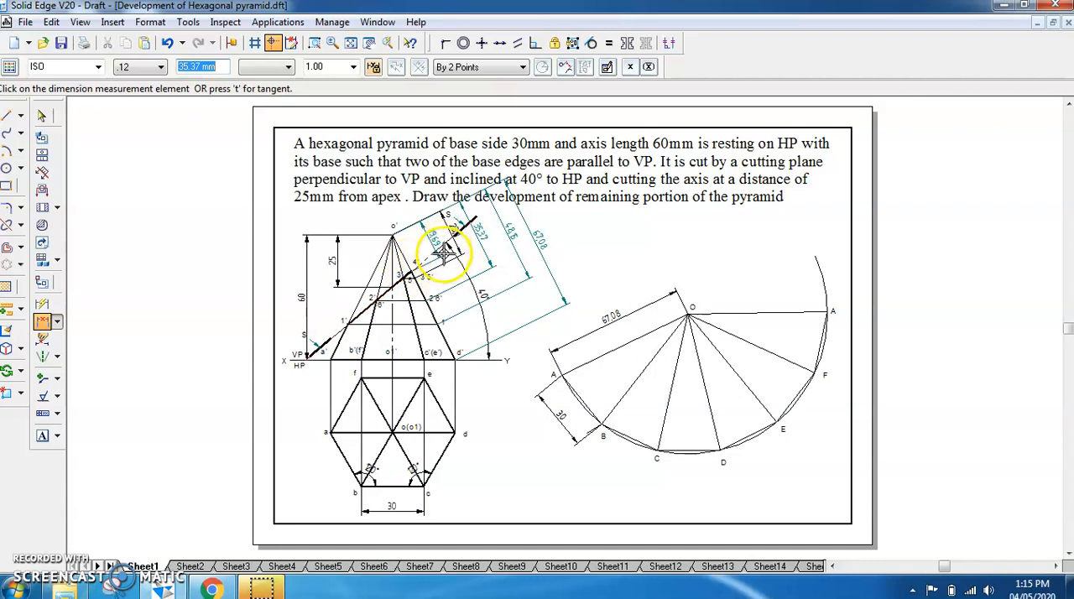
Draw an arc of radius 48.15 mm centred at O, from the first line OA to the last line OA
click(7, 151)
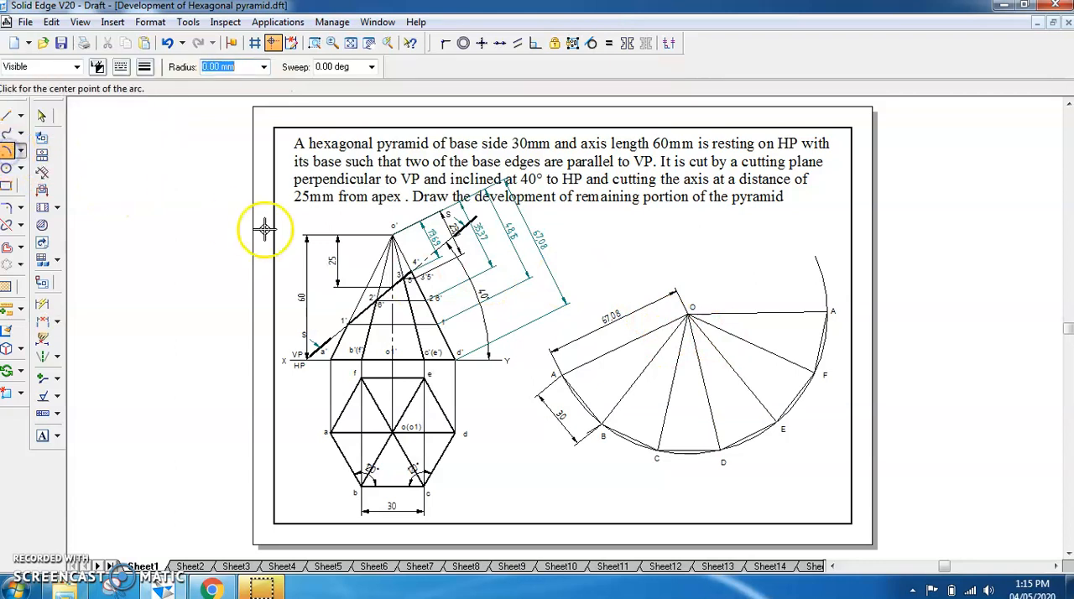
click(686, 315)
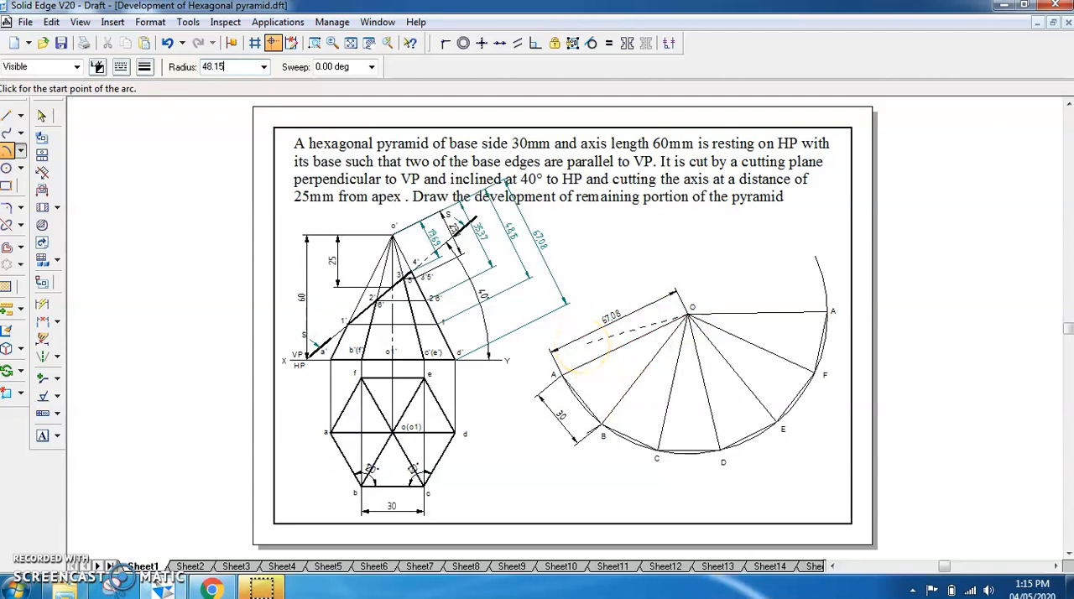
click(595, 356)
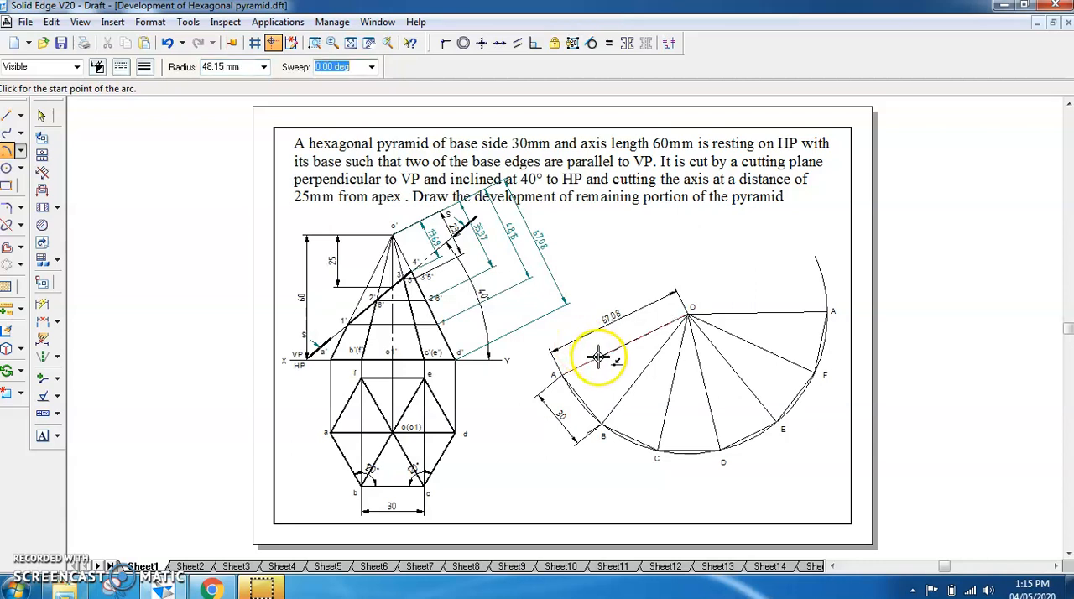
click(783, 314)
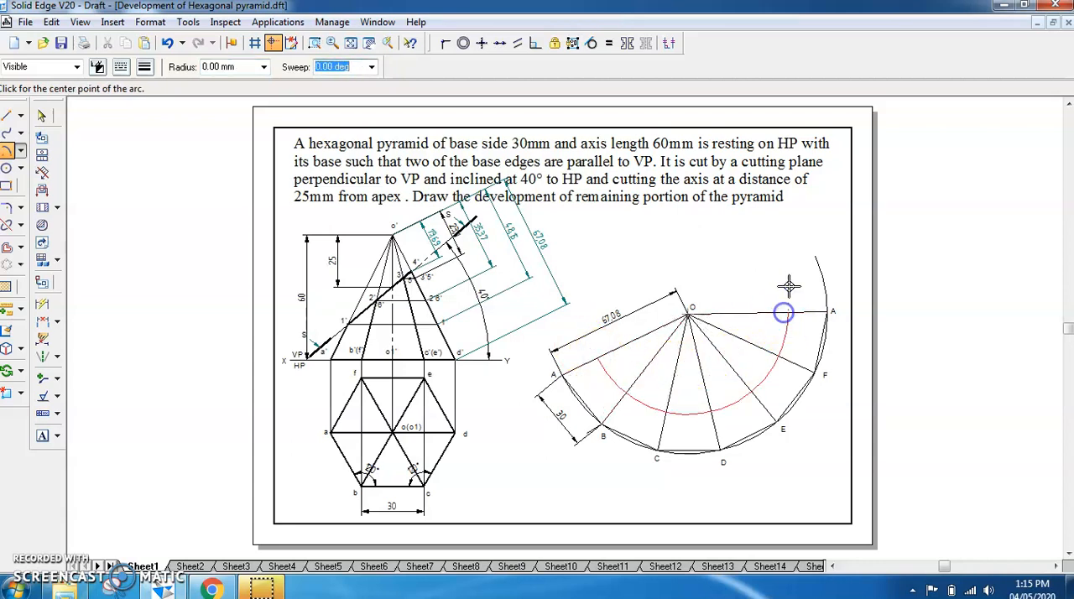
Label both ends of the 48.15 mm arc on the two OA lines as 1
click(42, 435)
click(594, 345)
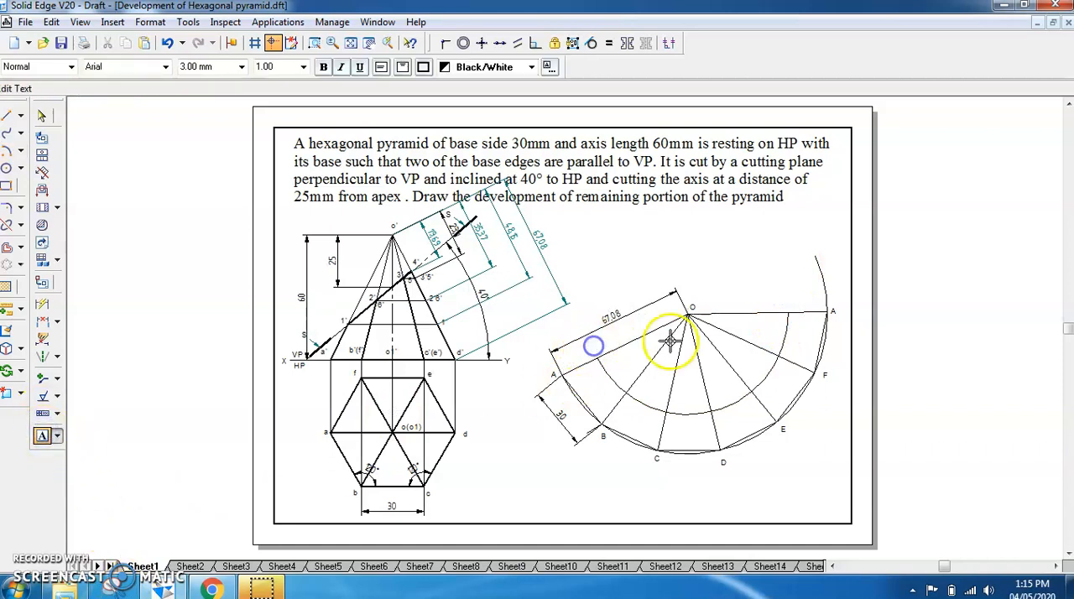
text(1)
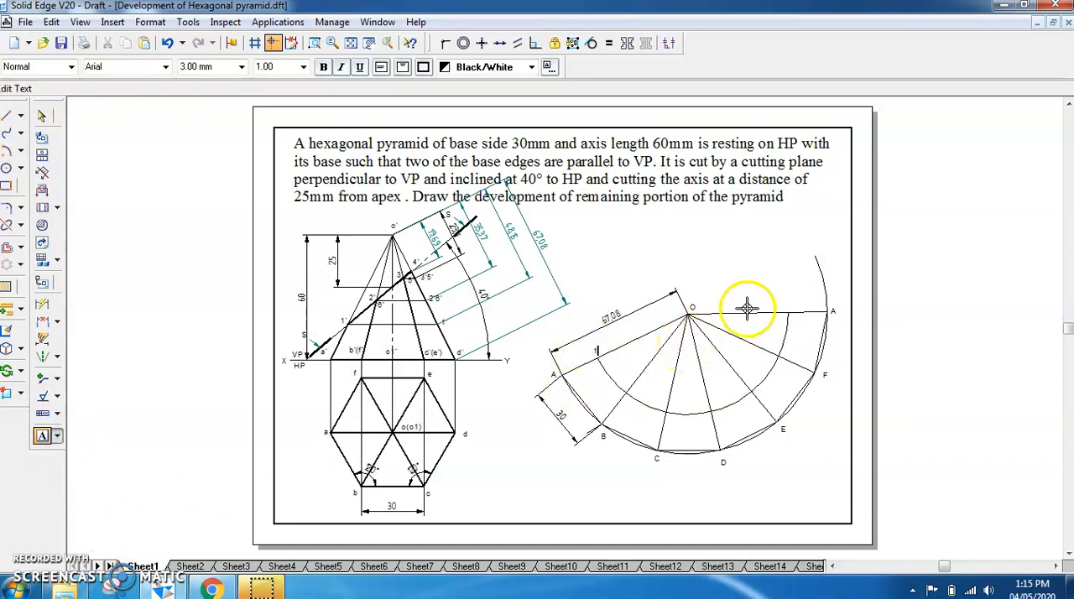
click(783, 299)
text(1)
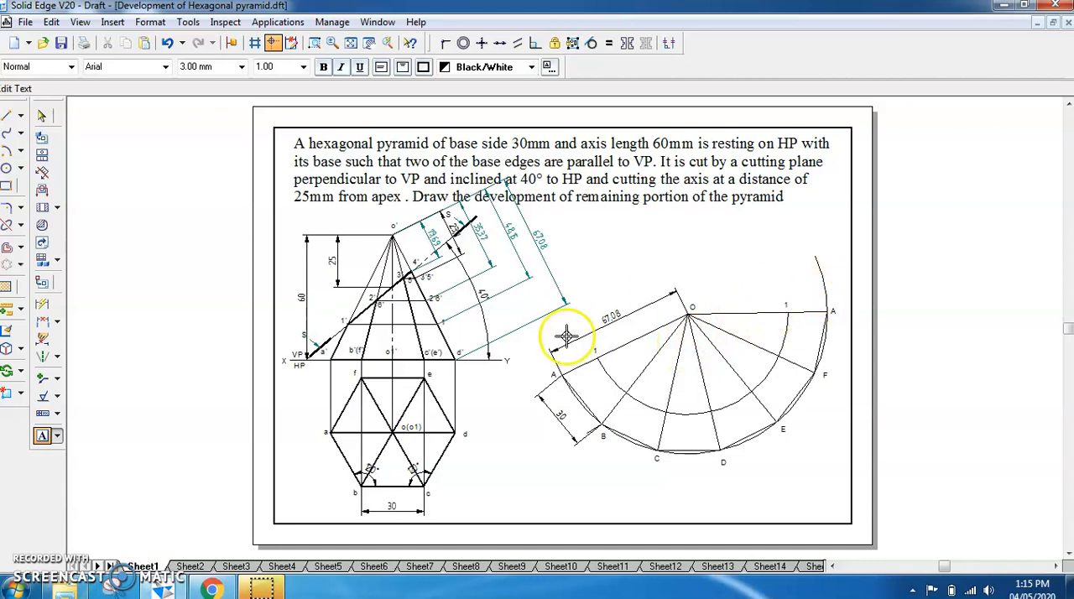
Draw an arc of radius 35.37 mm centred at O, from line OB to line OF
click(6, 152)
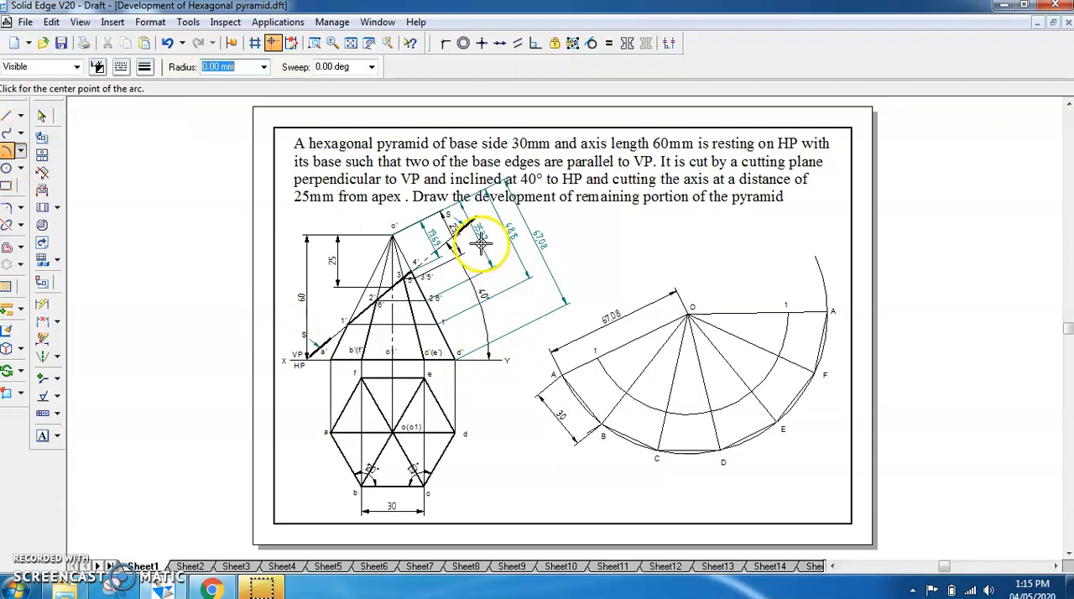
click(688, 314)
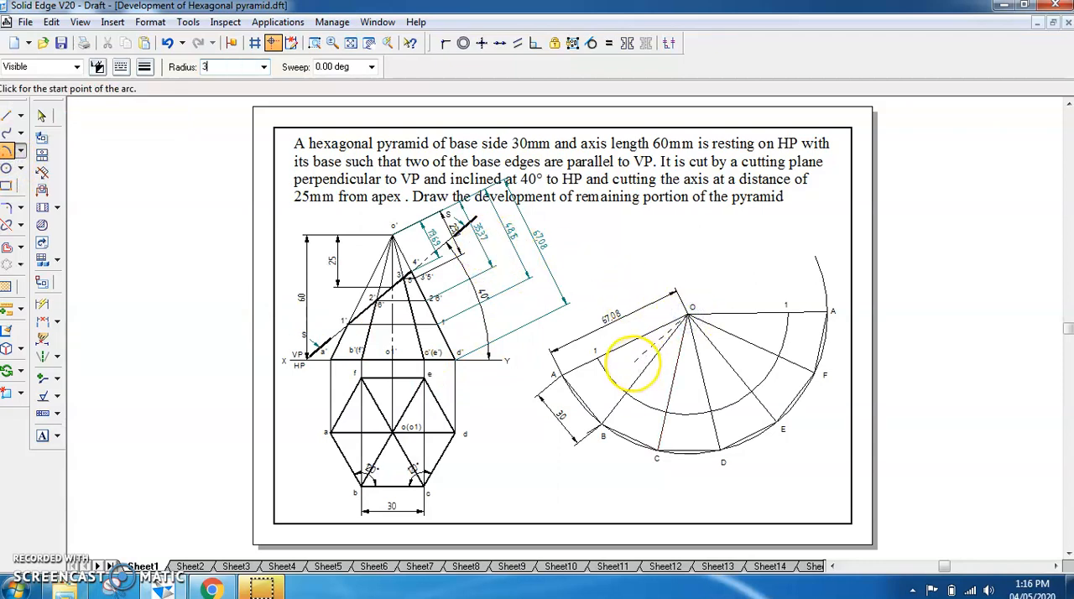
click(642, 375)
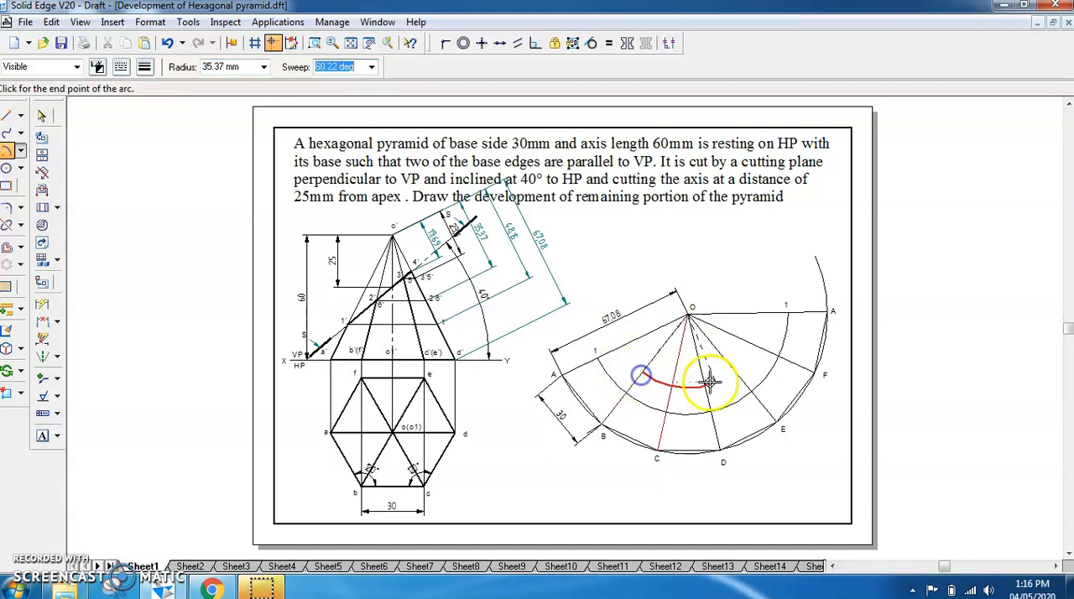
click(758, 344)
Label the ends of the 35.37 mm arc as 2 on line OB and 6 on line OF
click(42, 435)
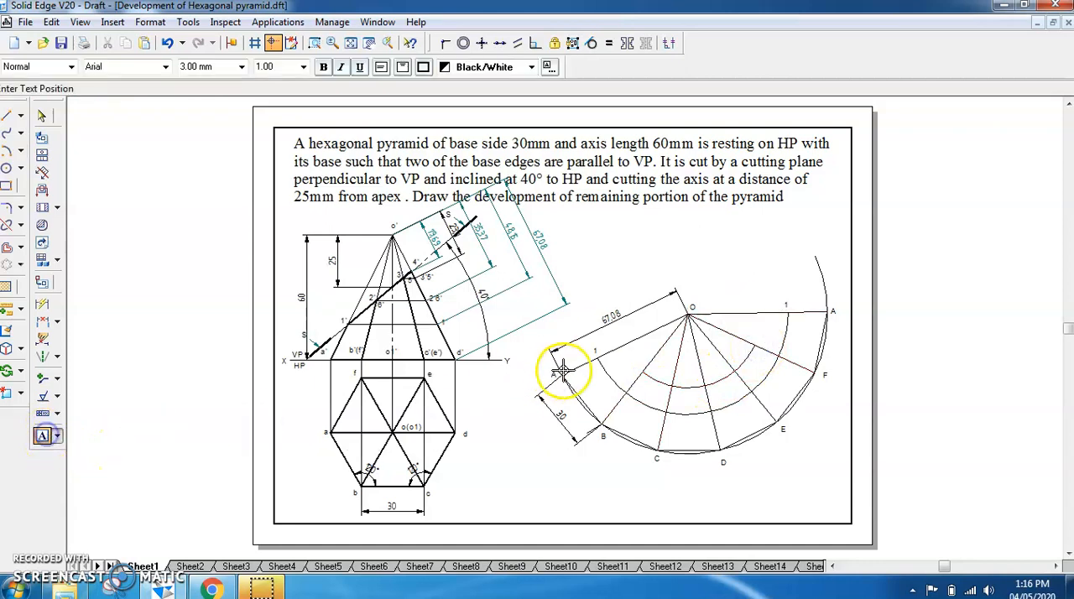
click(634, 361)
text(2)
click(755, 331)
click(776, 333)
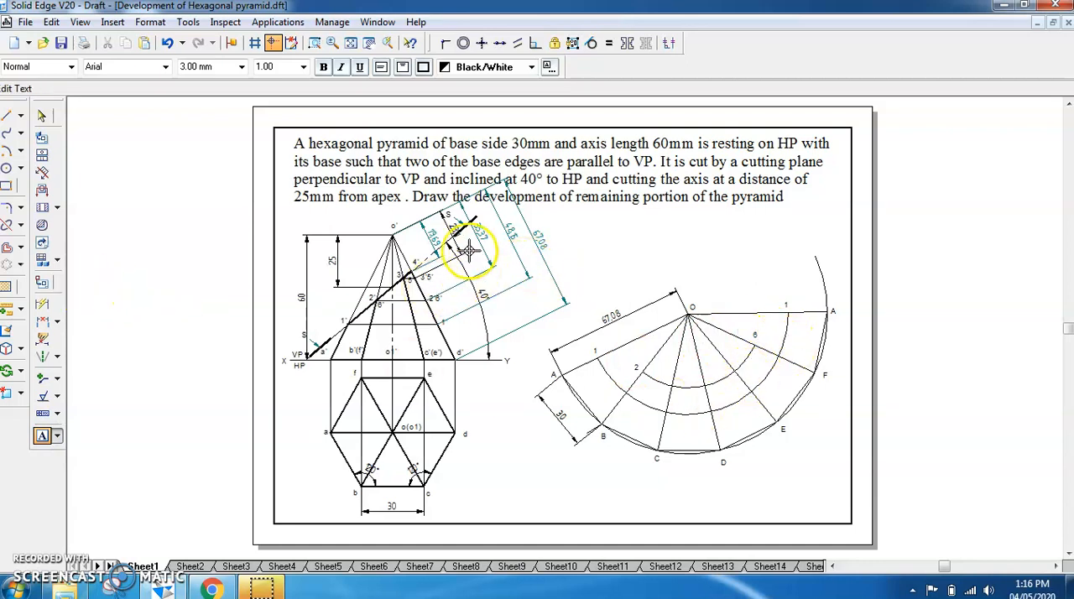
Draw an arc of radius 23.10 mm centred at O, from line OC to line OE
click(7, 152)
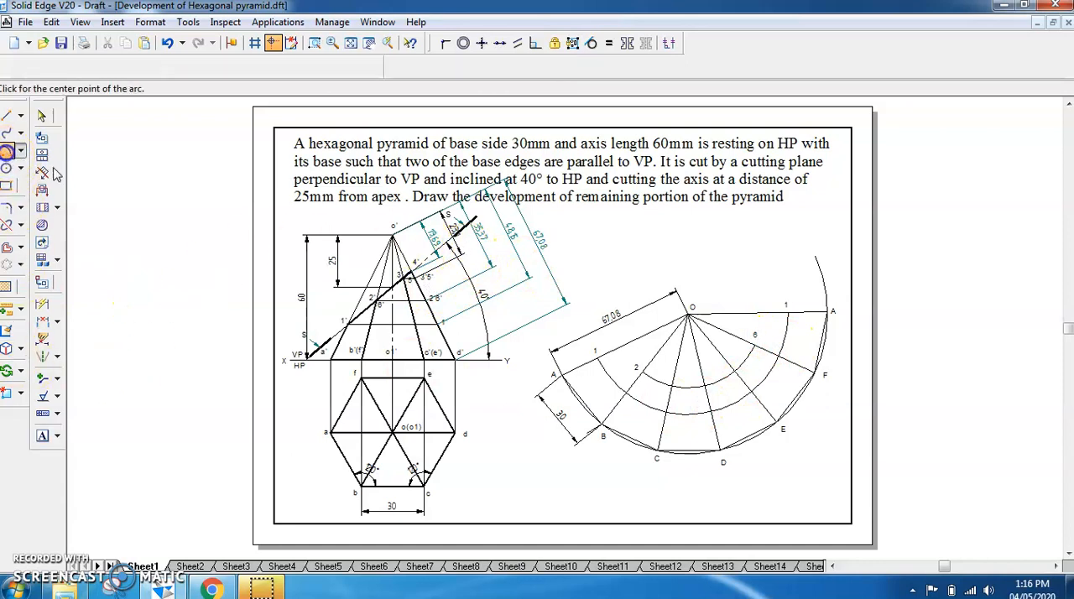
click(688, 317)
click(688, 314)
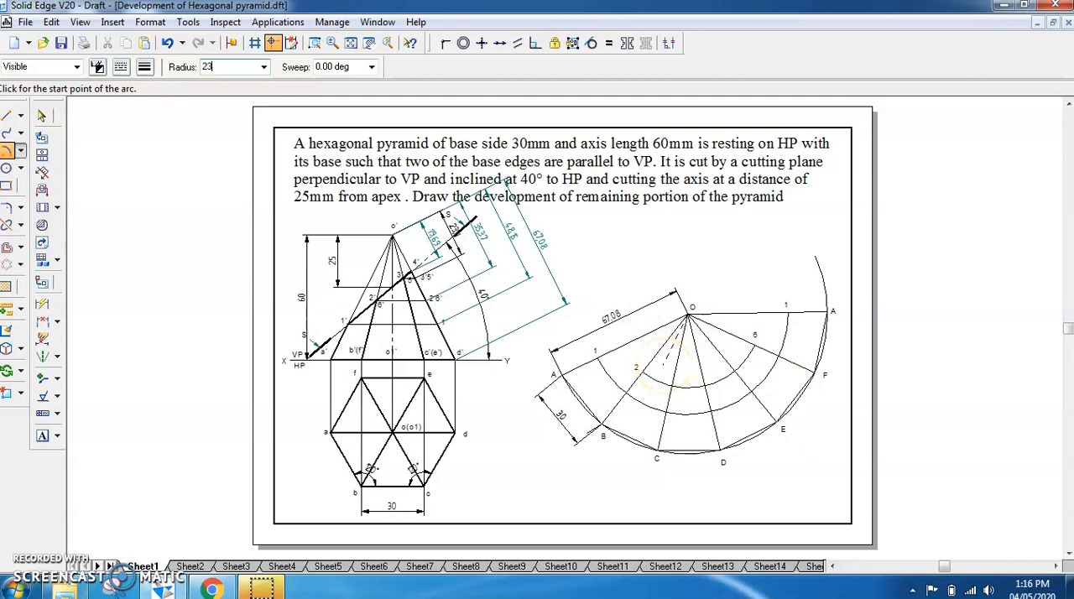
click(677, 366)
click(722, 347)
Label the ends of the 23.10 mm arc as 3 on line OC and 5 on line OE
click(42, 436)
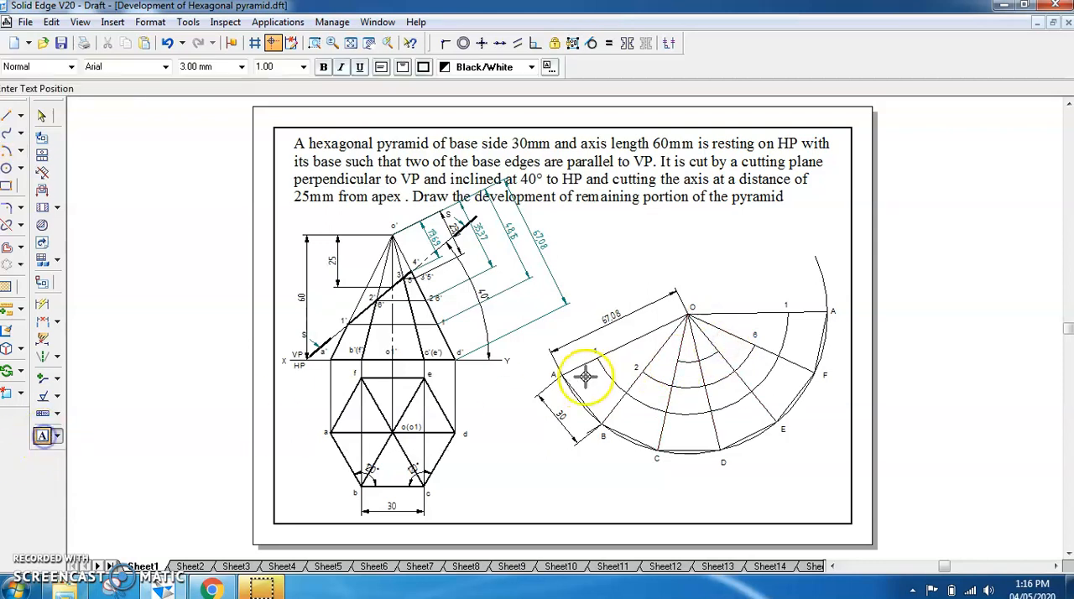
click(672, 347)
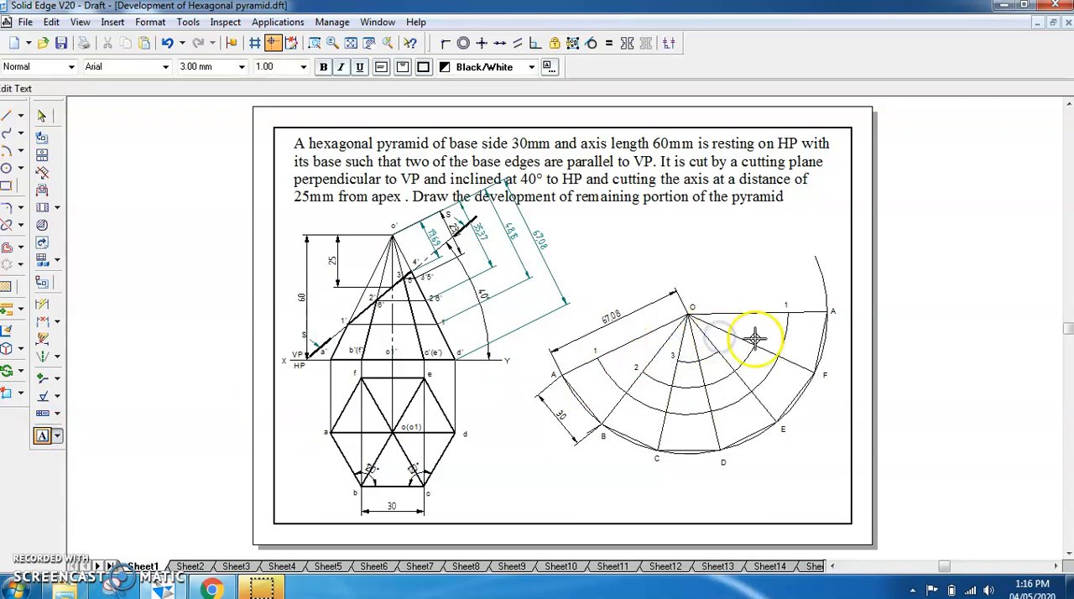
text(5)
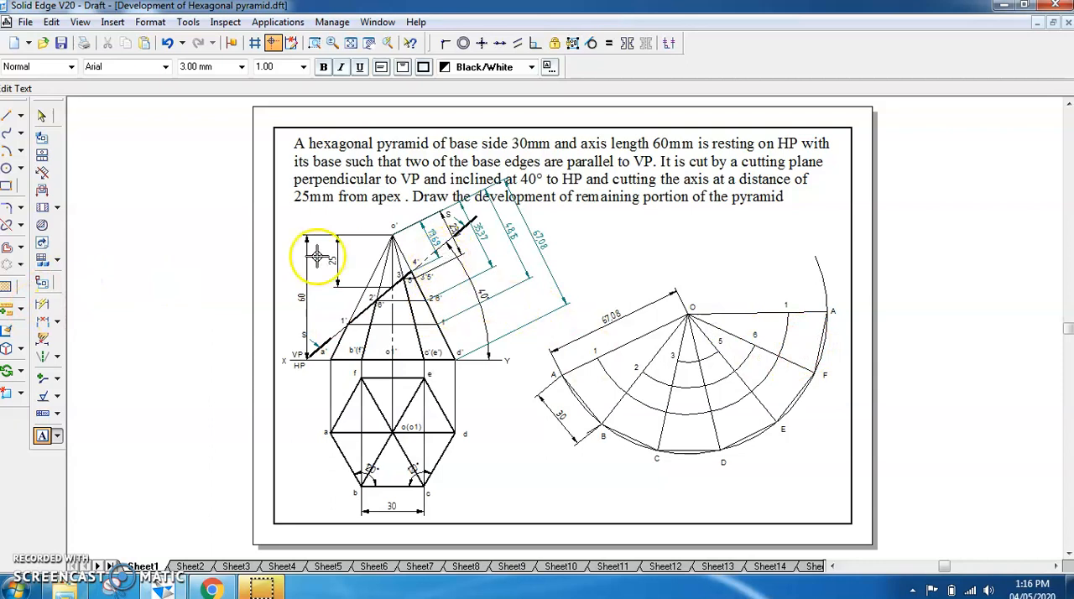
Mark a short arc of radius 19.69 mm centred at O on line OD and place the label 4 beside it
click(7, 151)
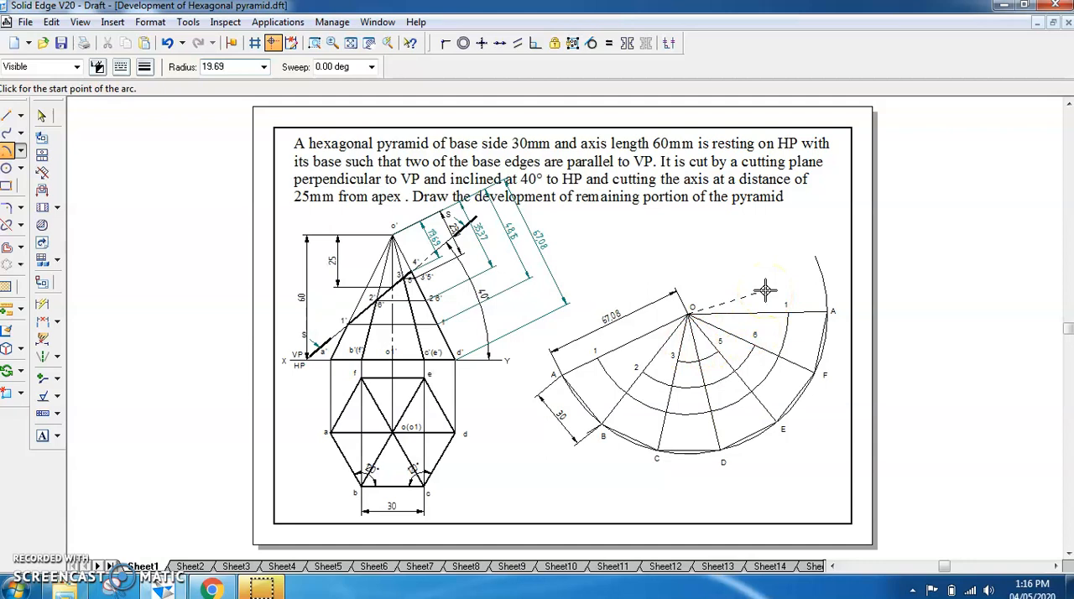
click(696, 351)
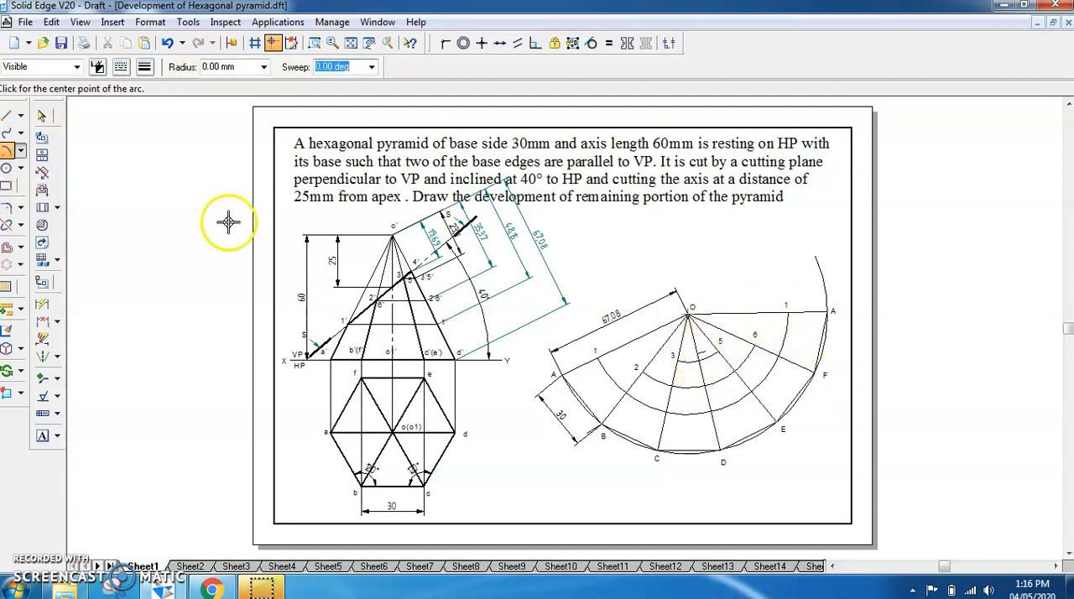
click(41, 435)
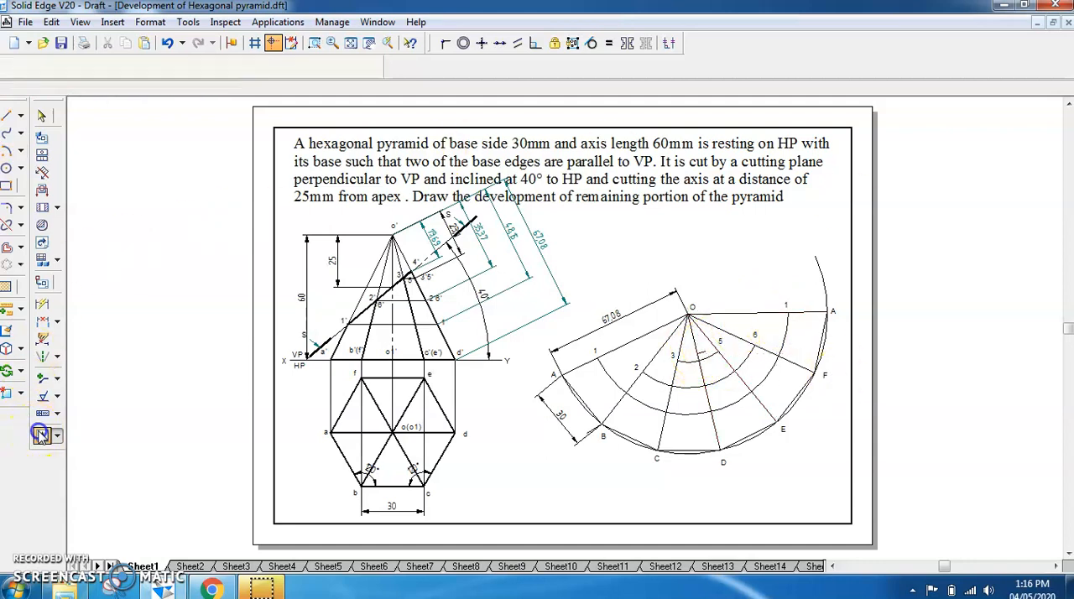
click(692, 338)
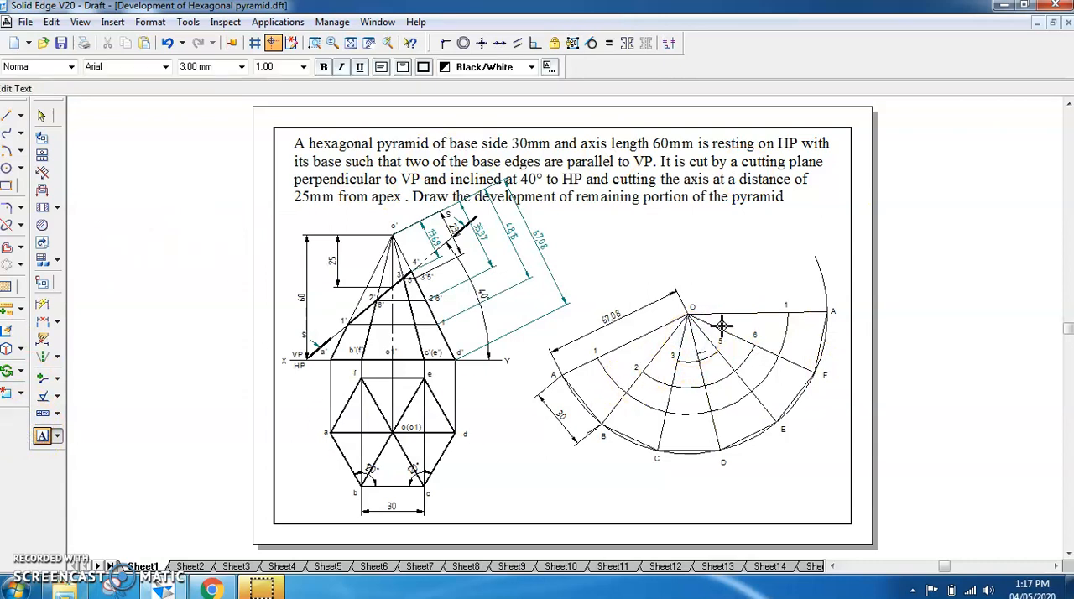
click(41, 115)
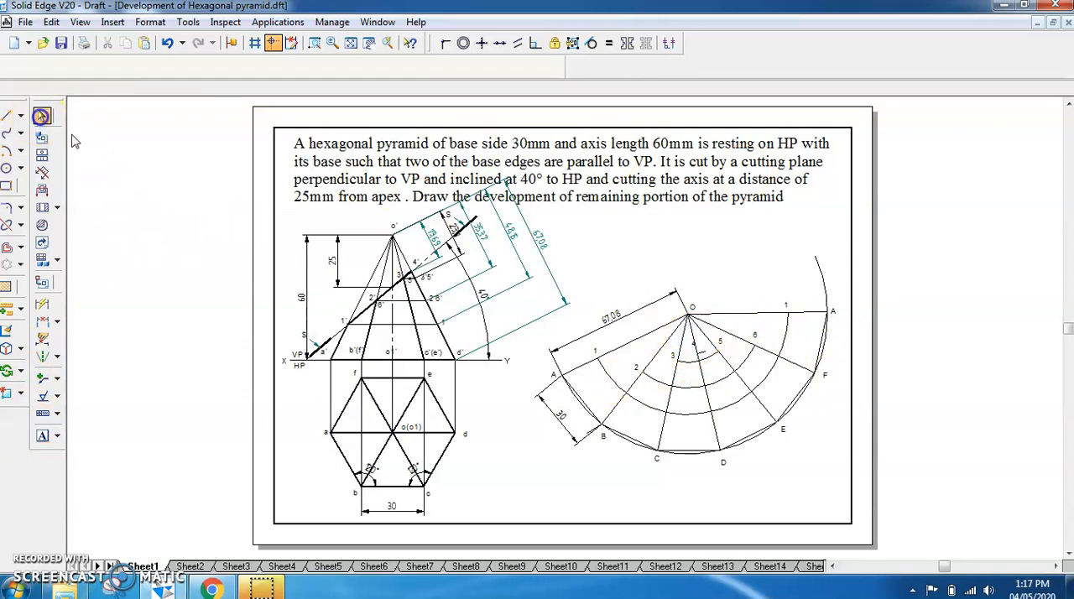
click(687, 349)
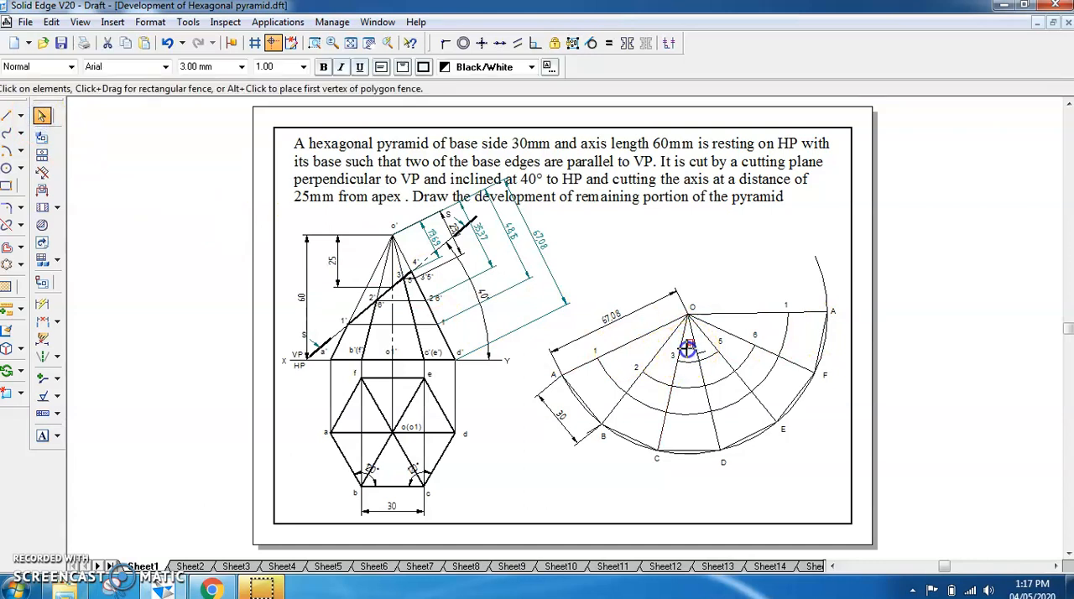
click(951, 343)
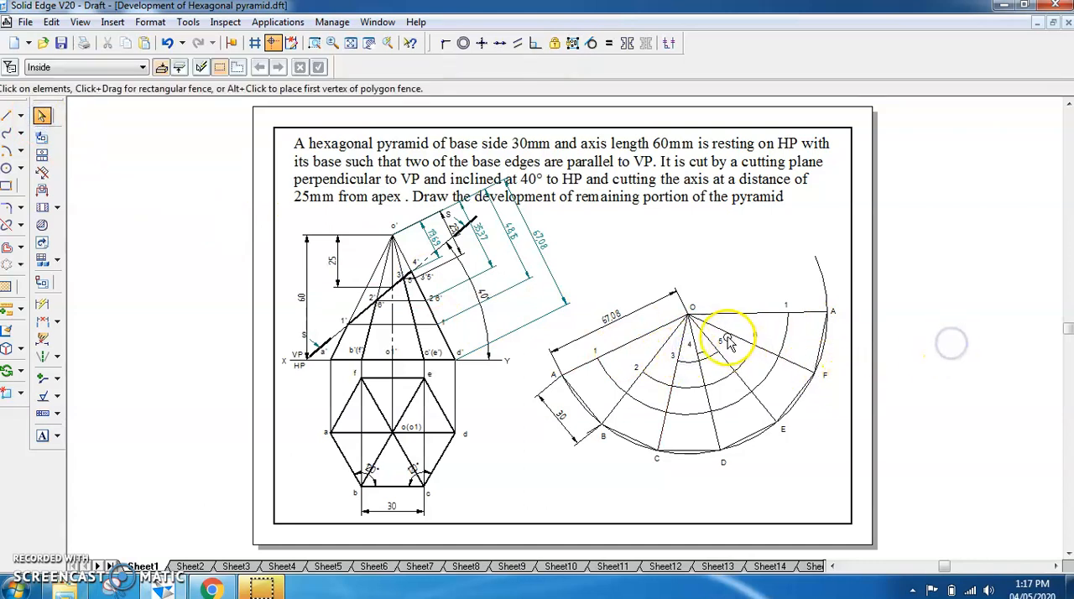
Draw the cut edge of the development with thicker lines joining points 1-2-3-4-5-6-1 in order
click(7, 115)
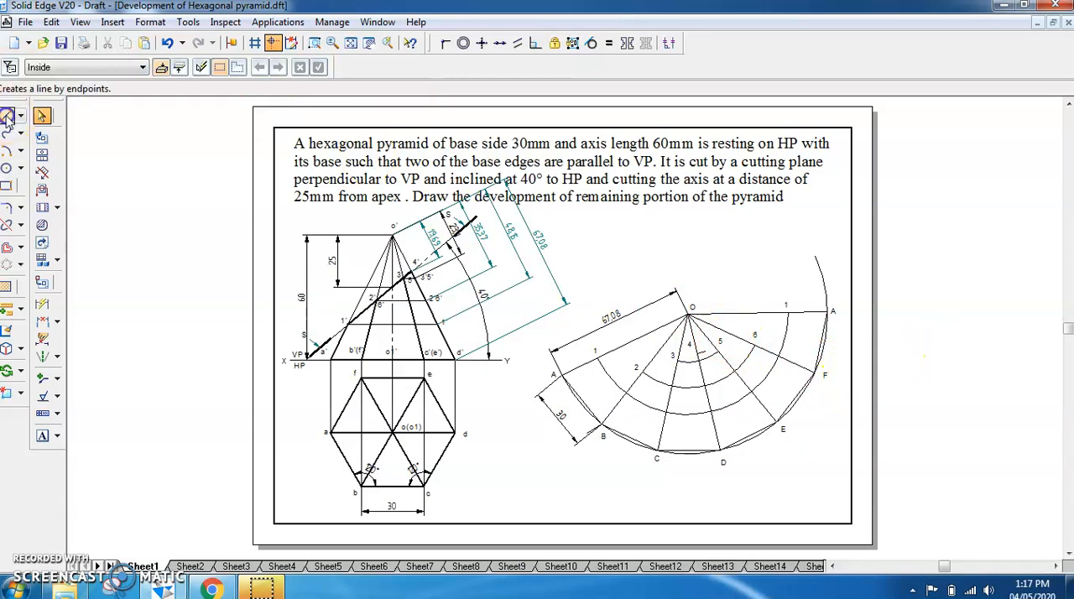
click(146, 70)
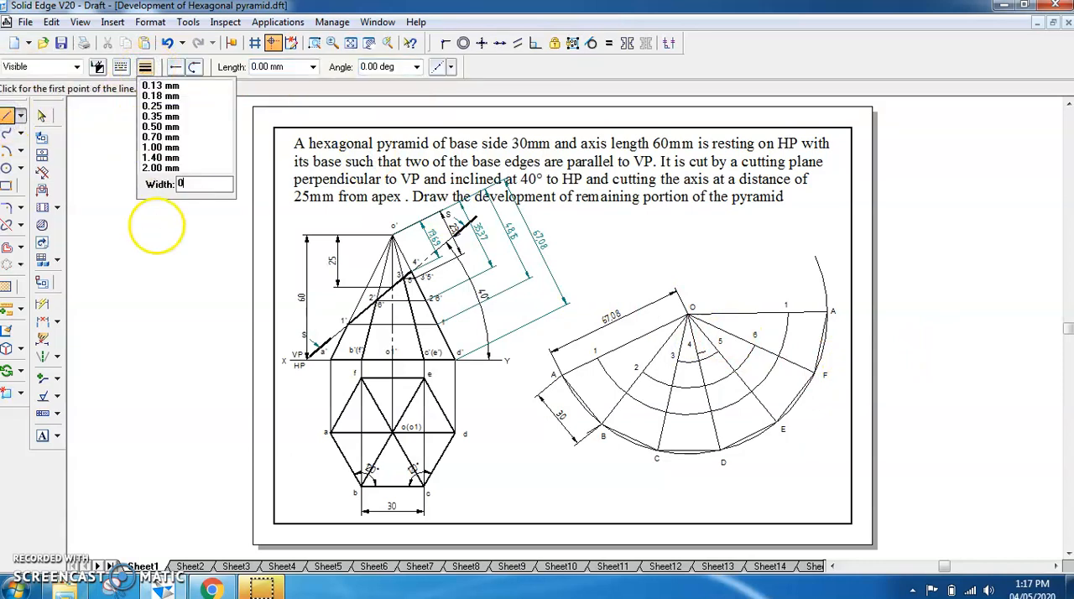
key(Return)
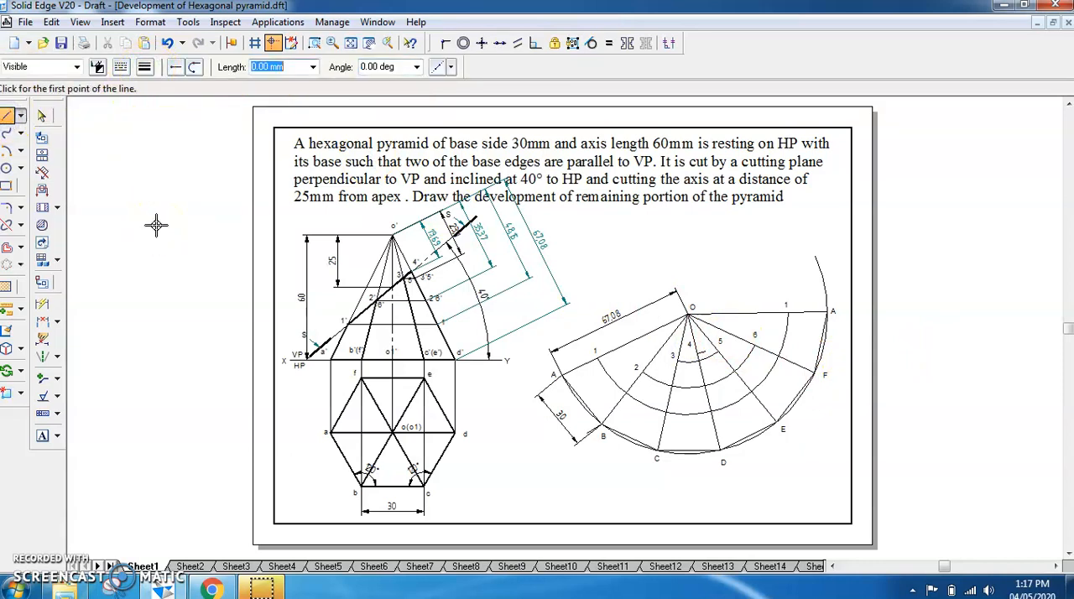
click(597, 359)
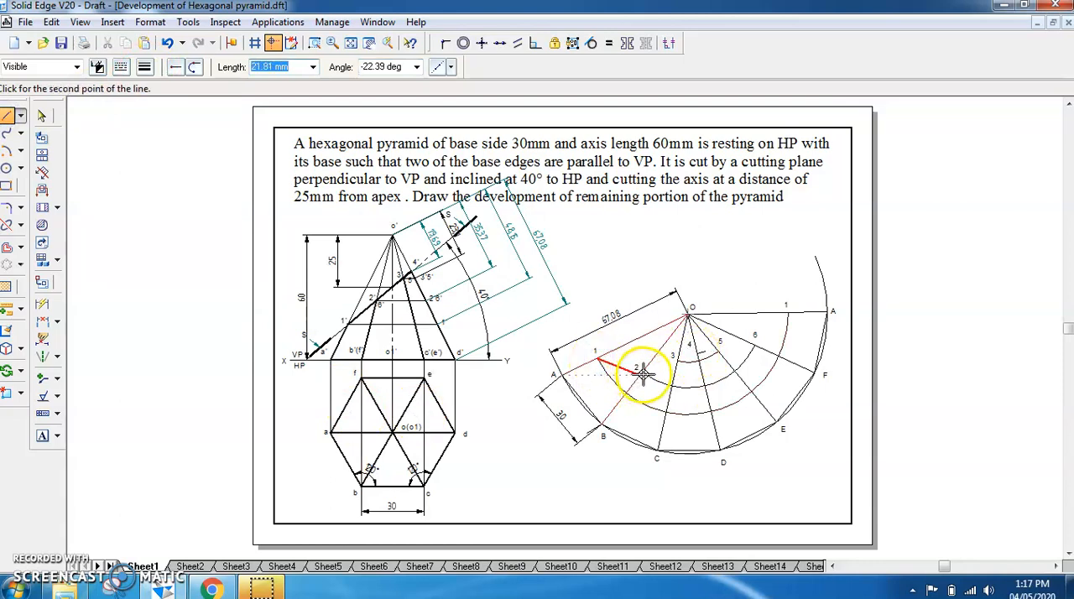
click(642, 371)
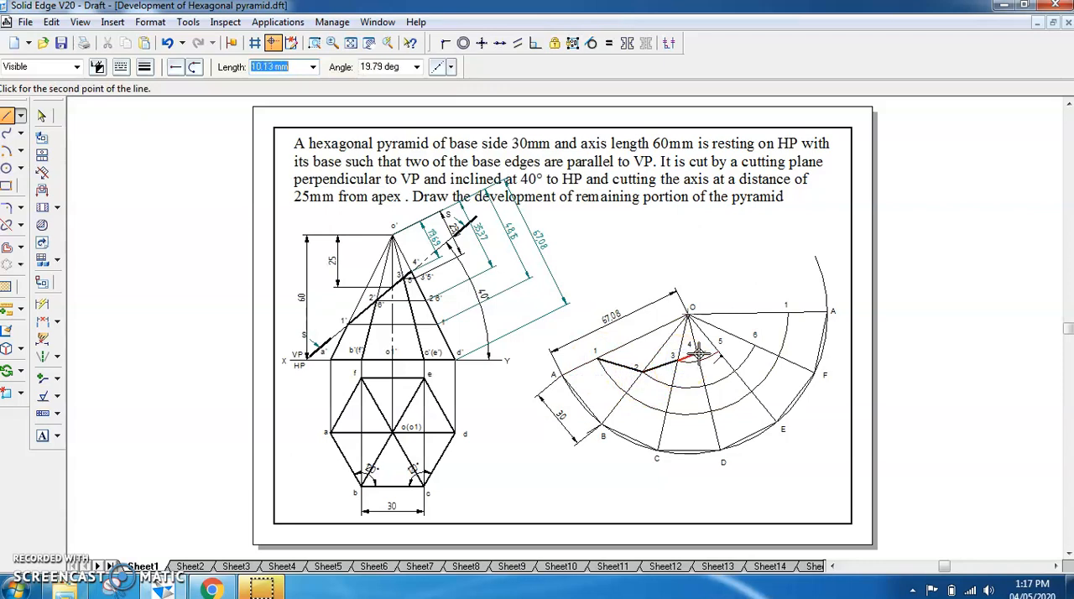
click(719, 353)
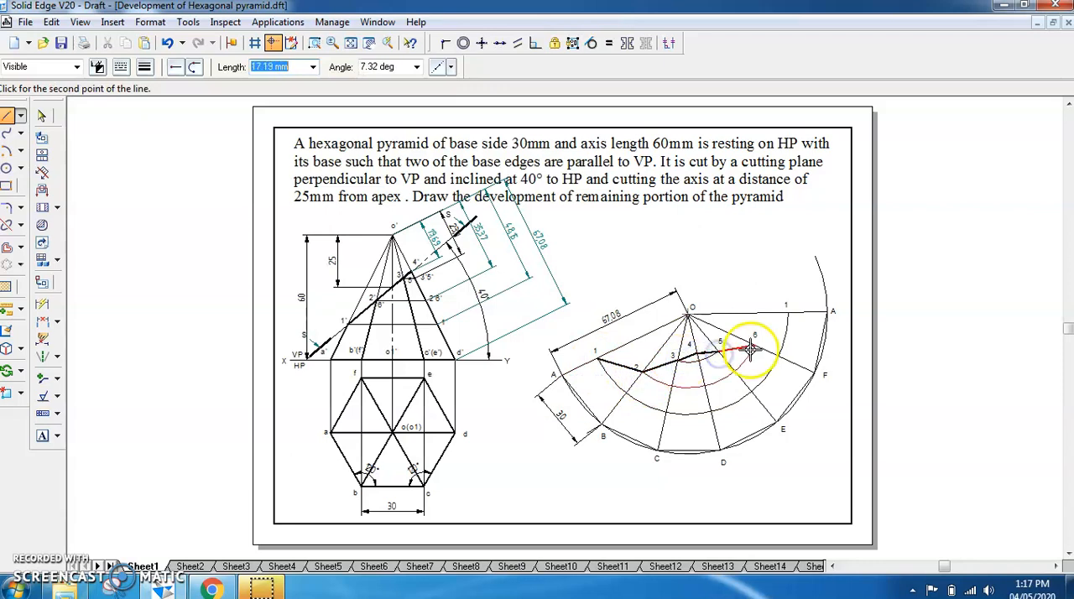
click(754, 343)
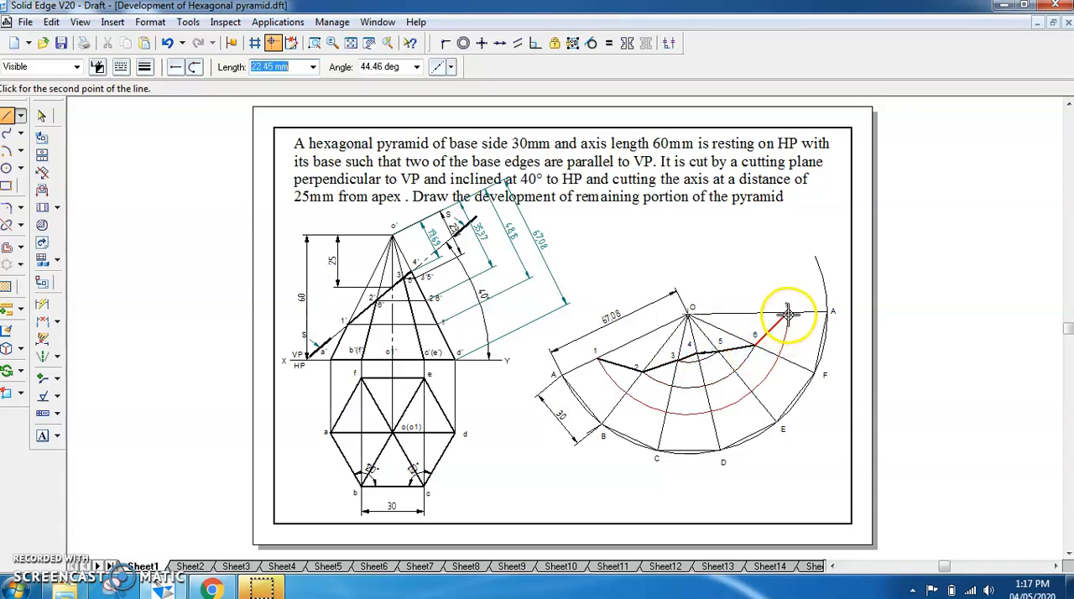
click(787, 313)
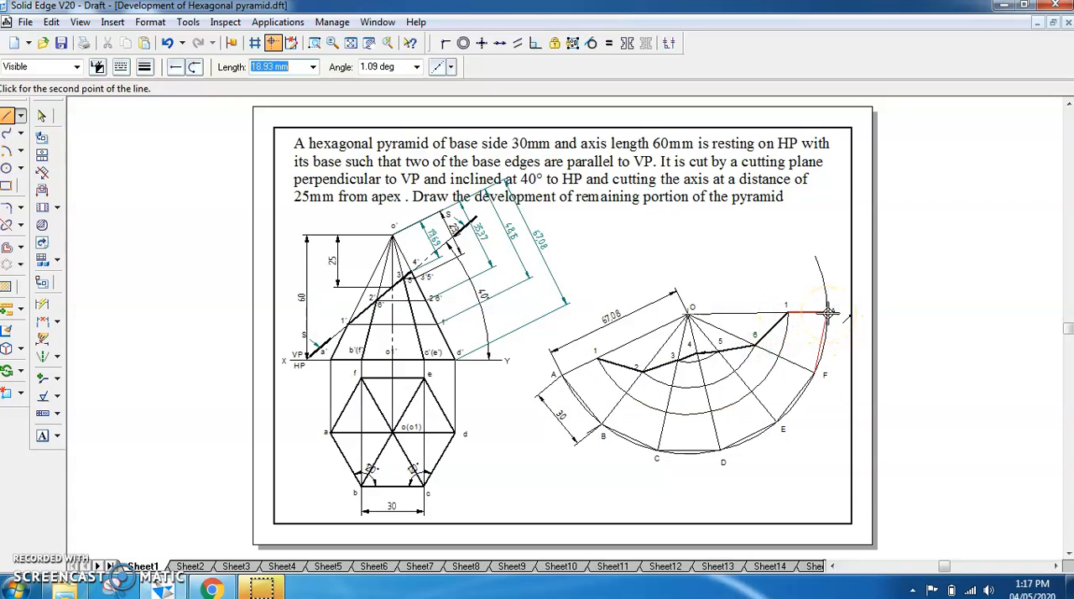
Close the development outline with thick lines from the last point 1 through A, F, E, D, C, B and A to the first point 1
click(828, 313)
click(817, 373)
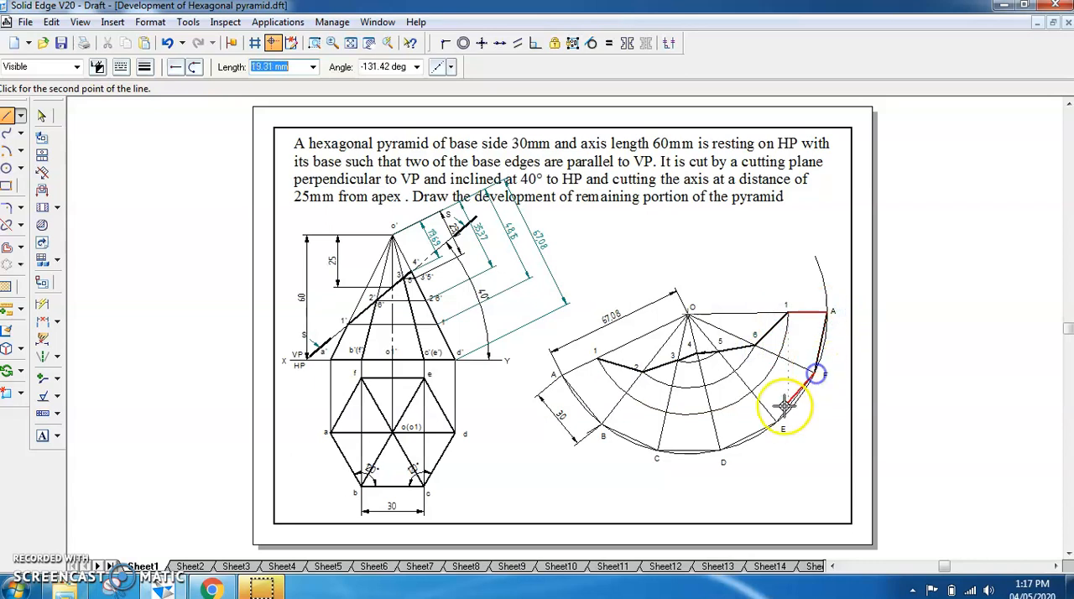
click(776, 420)
click(722, 450)
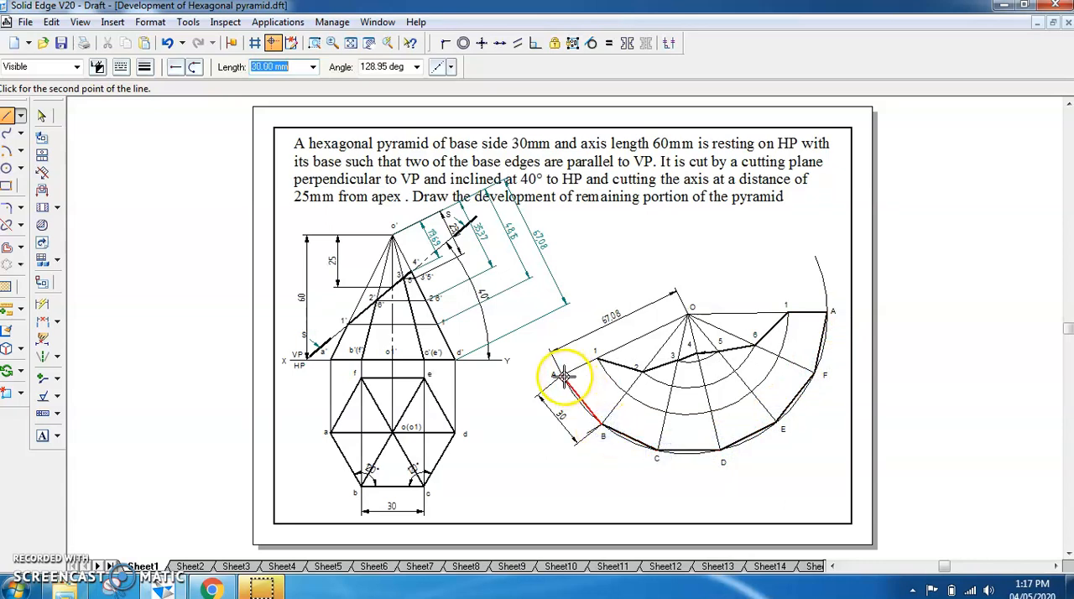
click(601, 361)
right_click(601, 360)
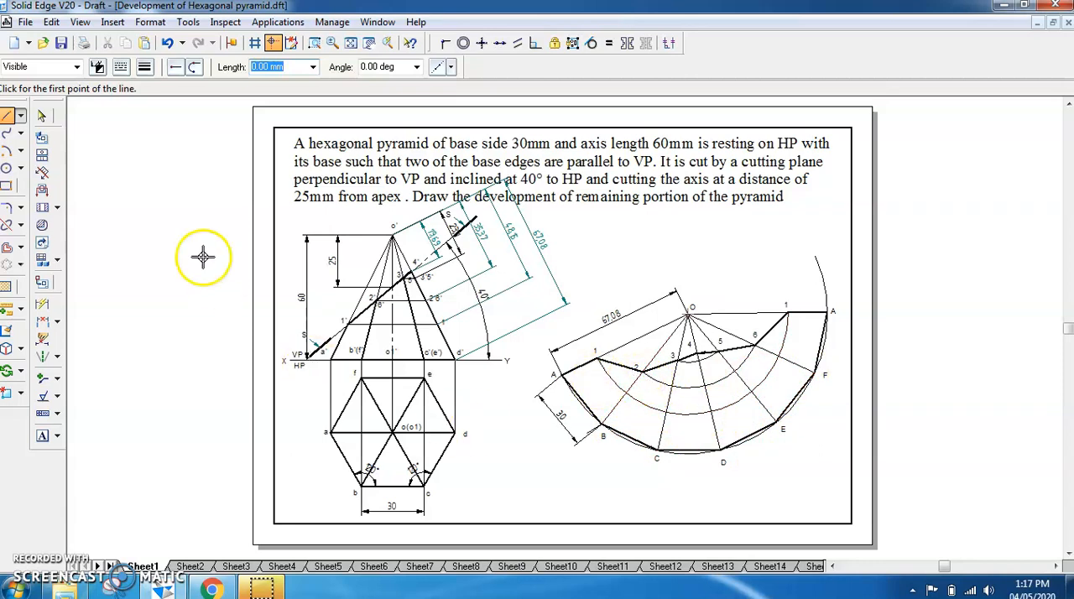
Draw the thick fold lines 2-B, 3-C and 4-D on the development
click(642, 372)
click(631, 422)
click(676, 360)
click(659, 451)
click(697, 356)
click(720, 451)
click(720, 451)
right_click(734, 428)
Draw the thick fold lines 5-E and 6-F on the development
click(719, 344)
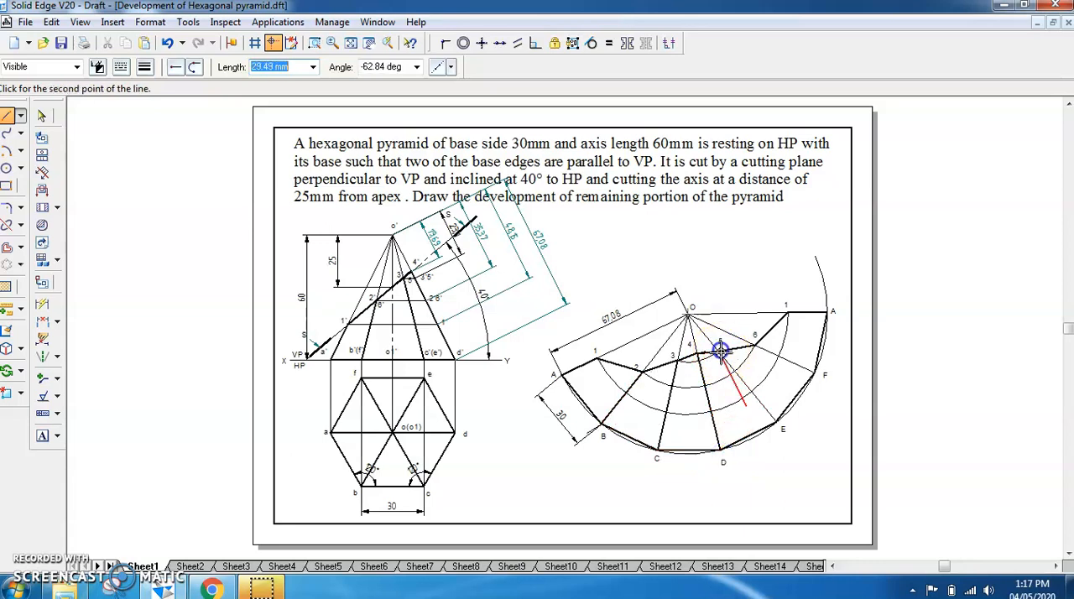
click(777, 419)
right_click(778, 420)
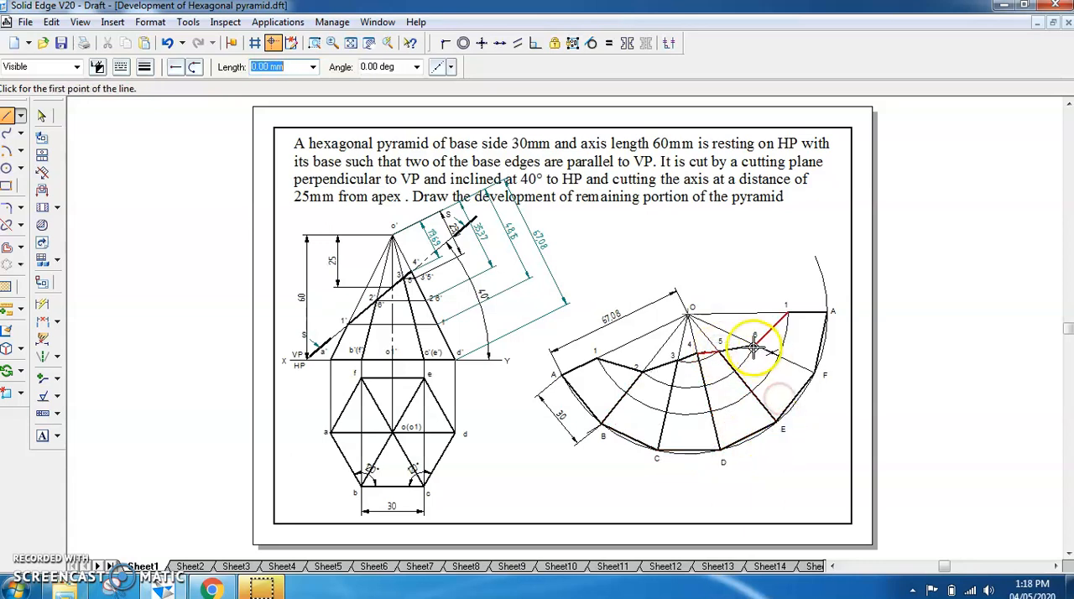
click(817, 373)
right_click(831, 456)
click(793, 312)
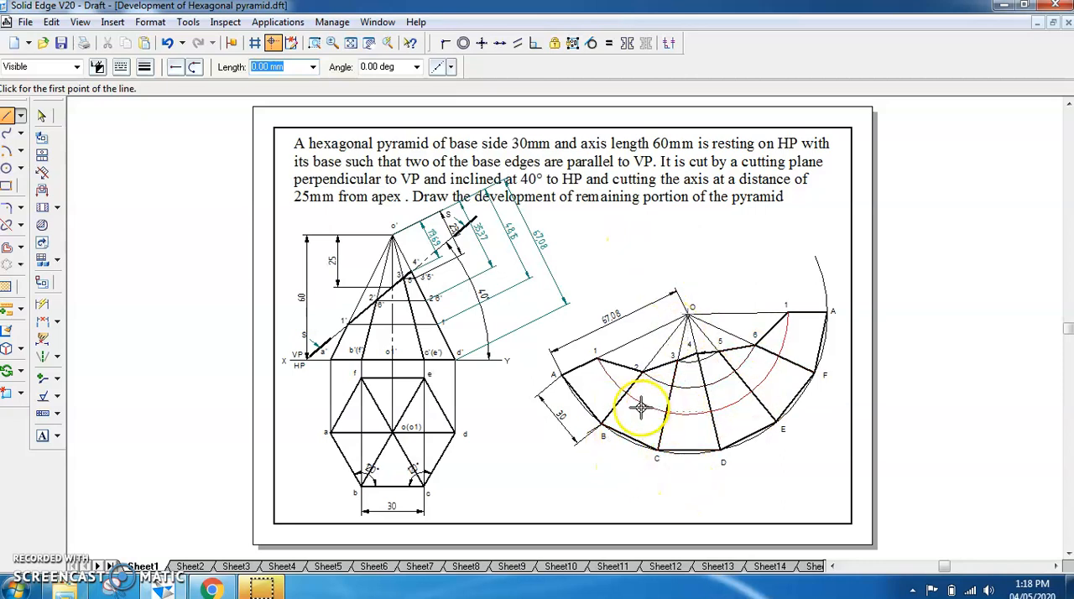
Trim away the three inner construction arcs of the development and the part of the outer arc beyond the last point A
click(20, 225)
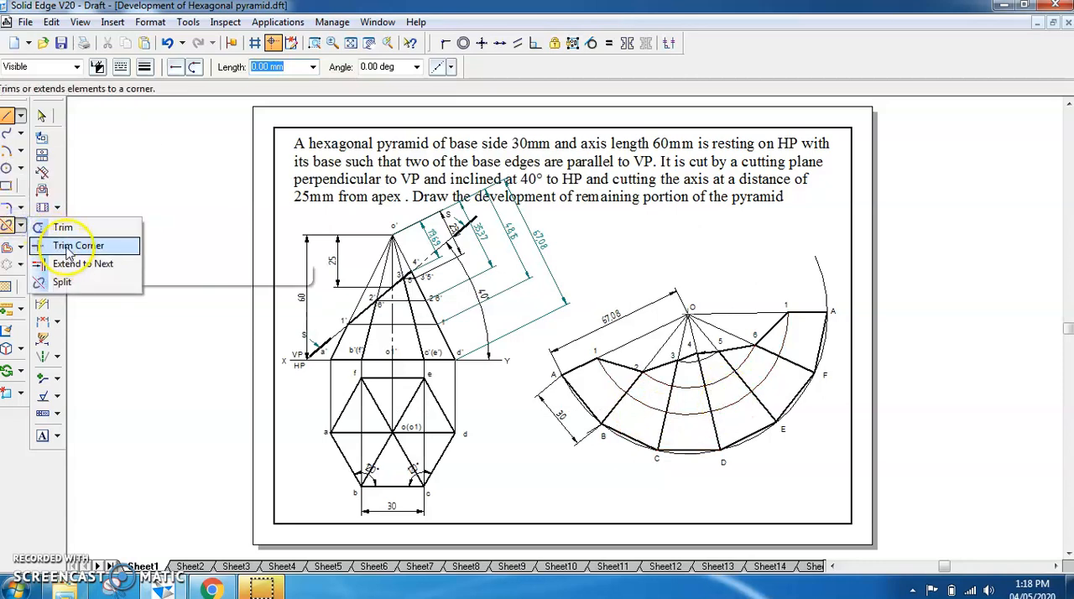
click(63, 227)
drag(609, 372, 615, 378)
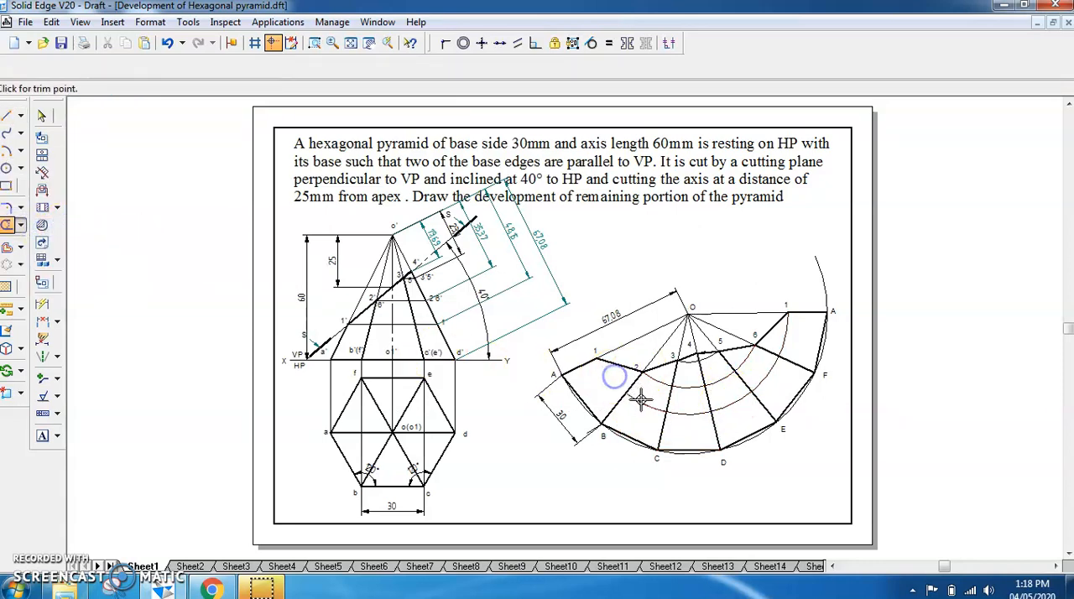
click(656, 380)
click(689, 388)
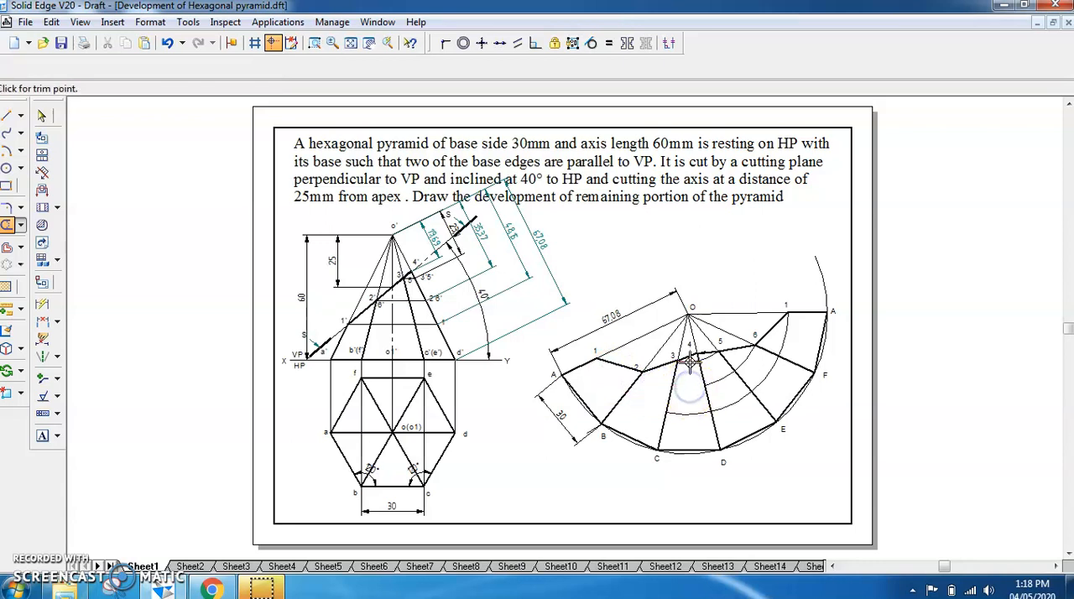
click(708, 356)
mouse_move(733, 404)
mouse_down()
mouse_move(691, 412)
mouse_move(766, 382)
mouse_up()
click(785, 344)
click(823, 286)
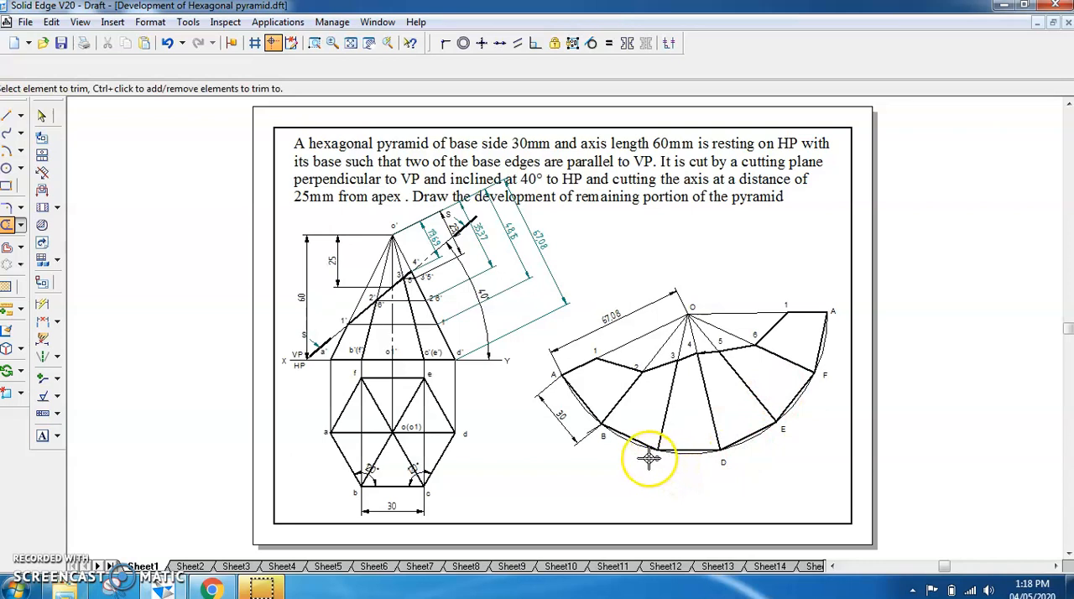
click(439, 444)
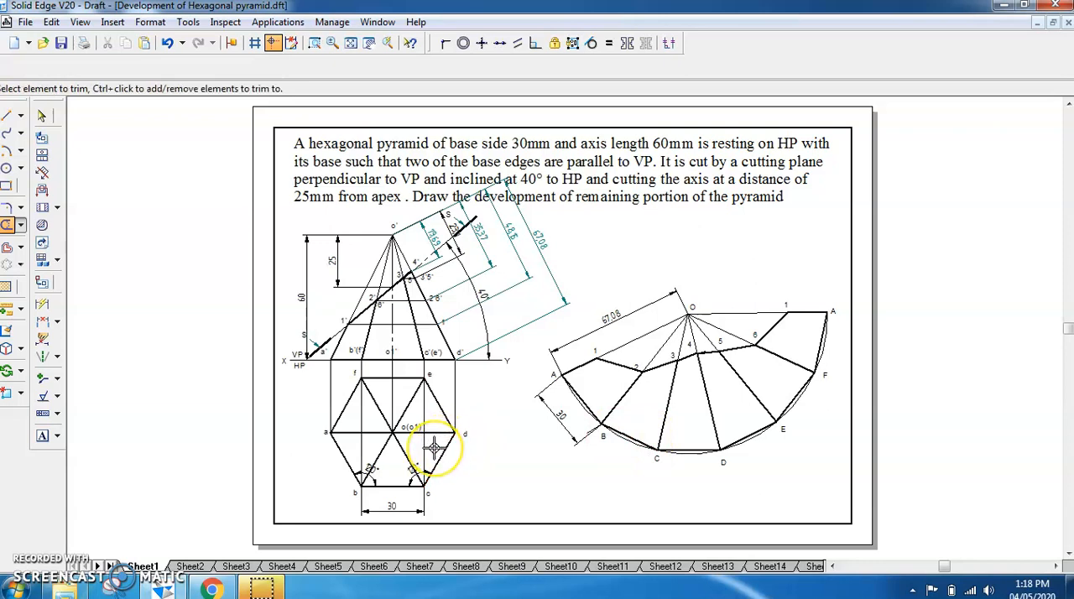